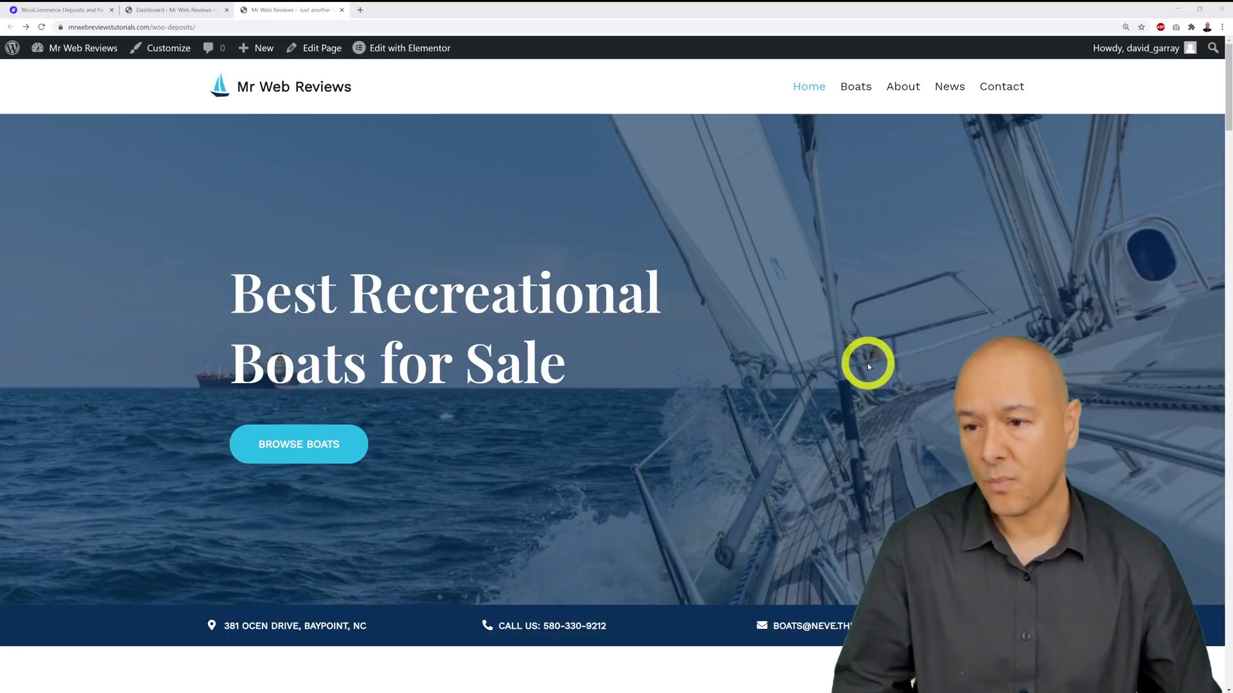
# Browse the boat store's home page, open the Fandango 128HB product and look over its price and purchase options
pyautogui.scroll(-2, 765, 317)
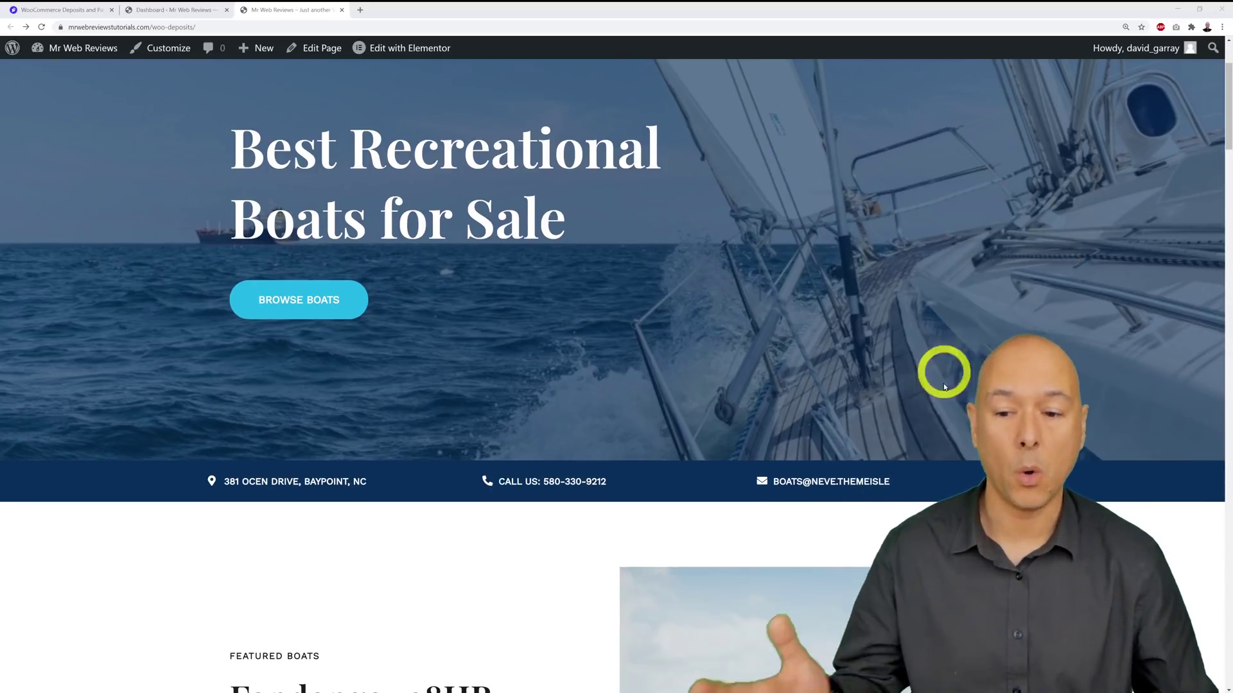
pyautogui.scroll(-1, 1028, 373)
pyautogui.scroll(-8, 1087, 373)
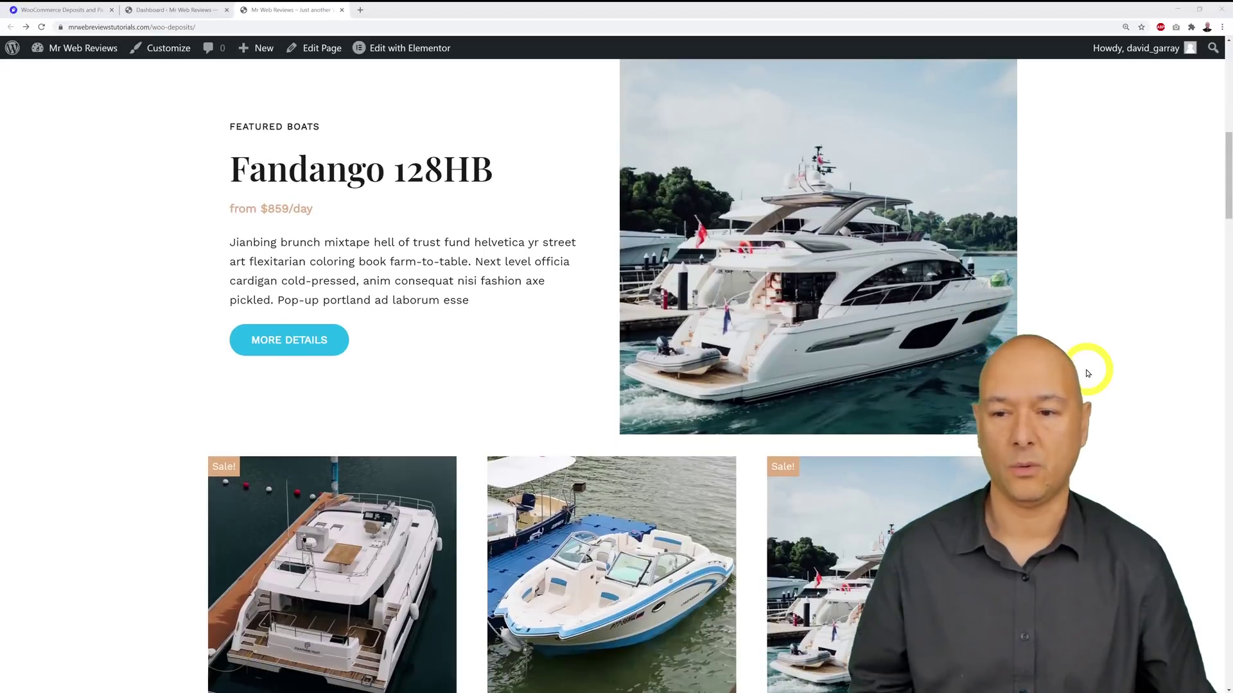
pyautogui.scroll(-1, 1087, 373)
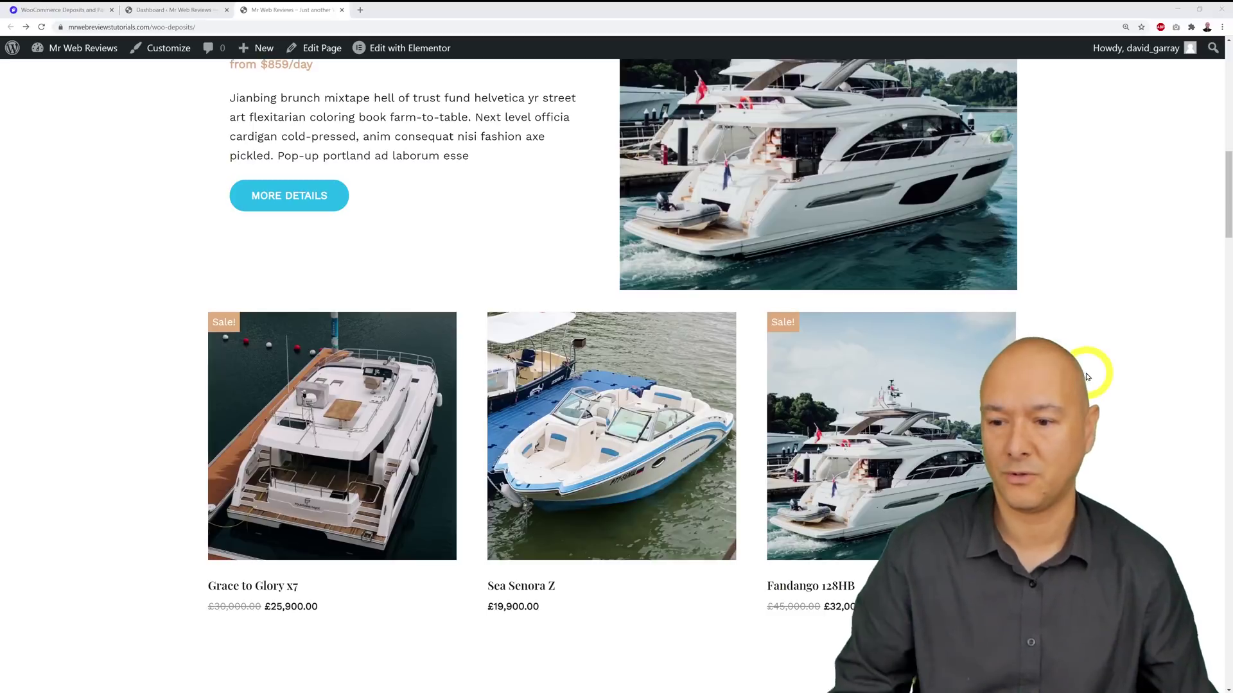
pyautogui.scroll(-1, 1087, 376)
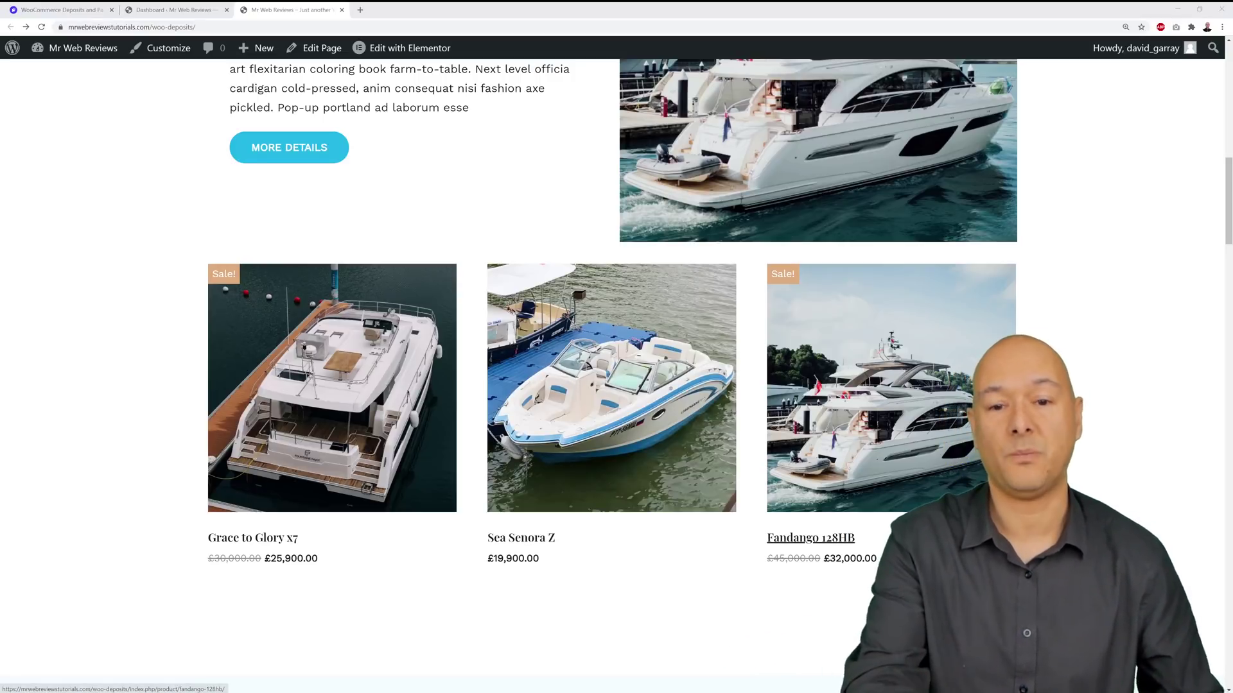
pyautogui.click(969, 456)
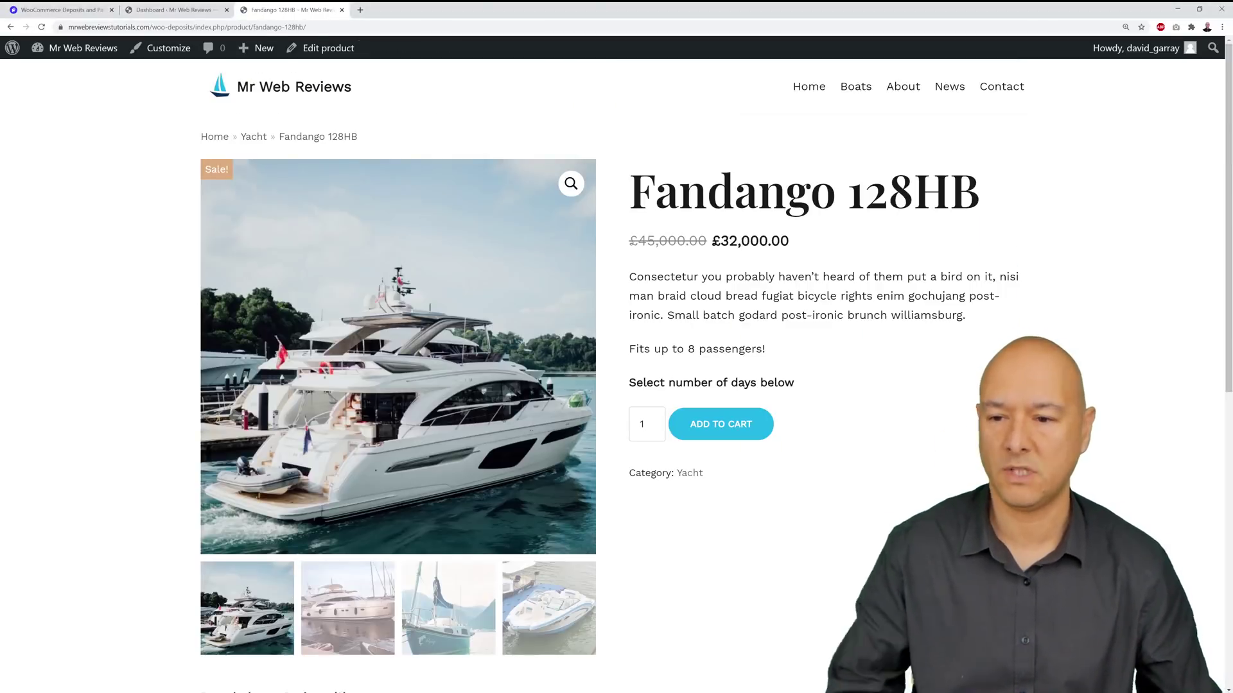
pyautogui.scroll(-2, 398, 359)
pyautogui.scroll(2, 399, 359)
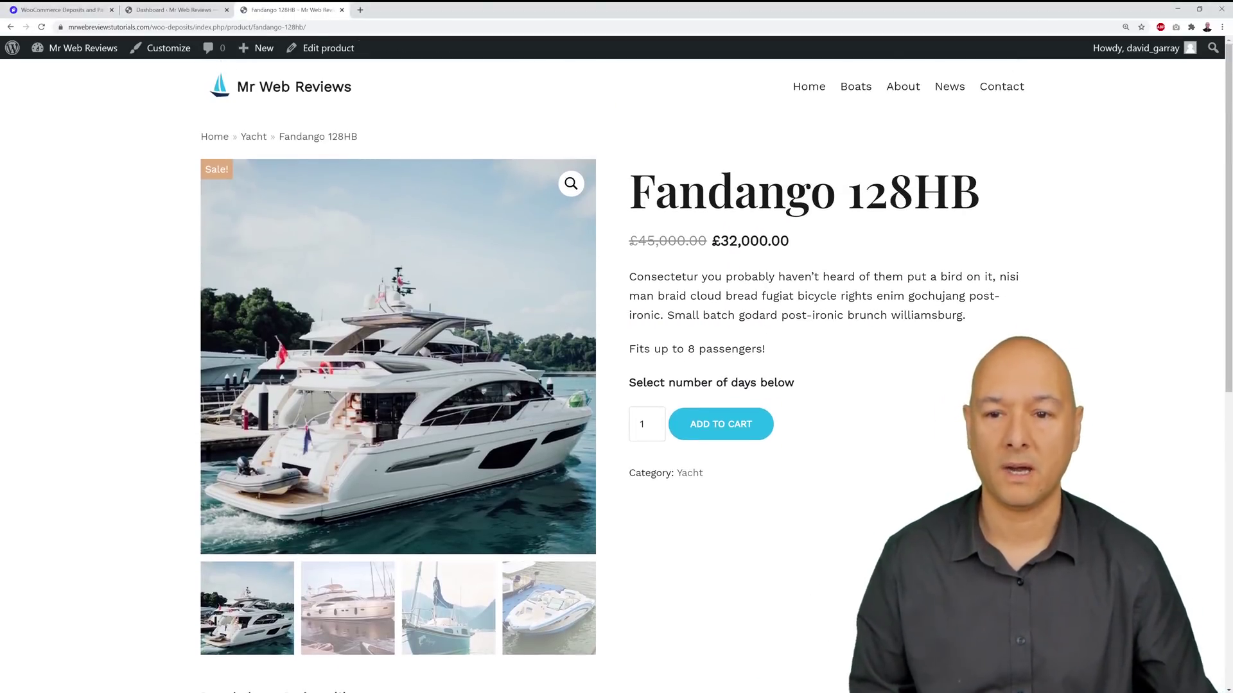
pyautogui.scroll(-1, 616, 366)
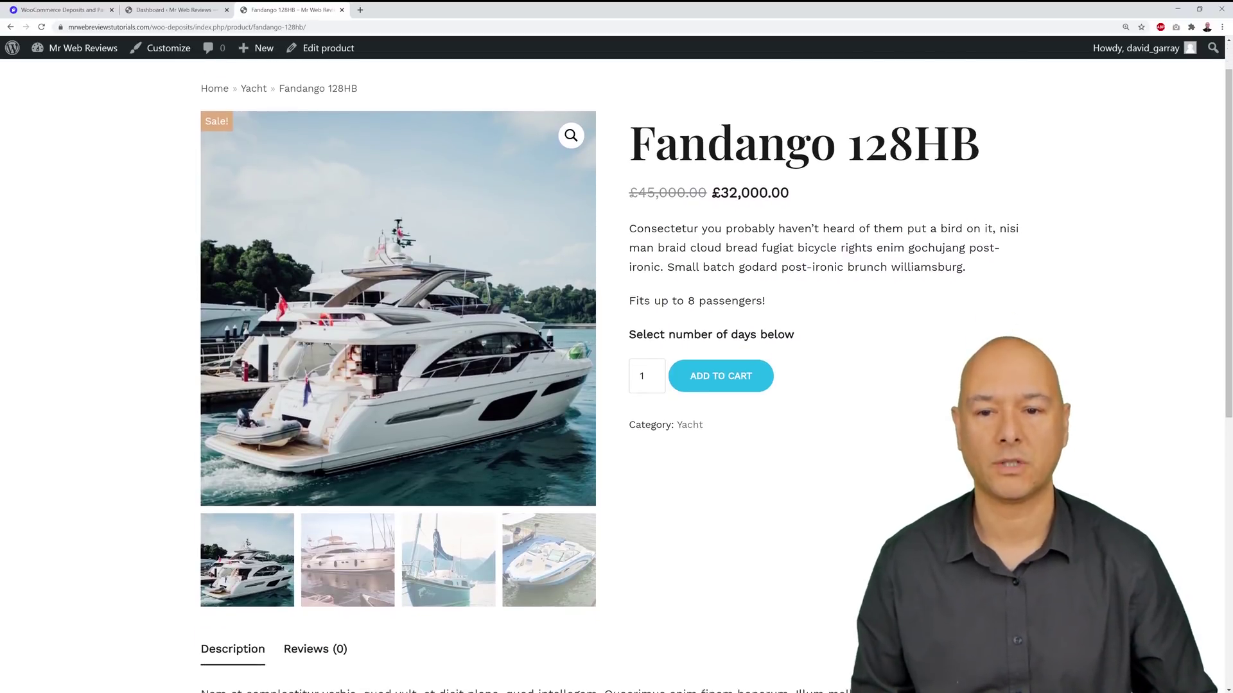
pyautogui.scroll(1, 617, 366)
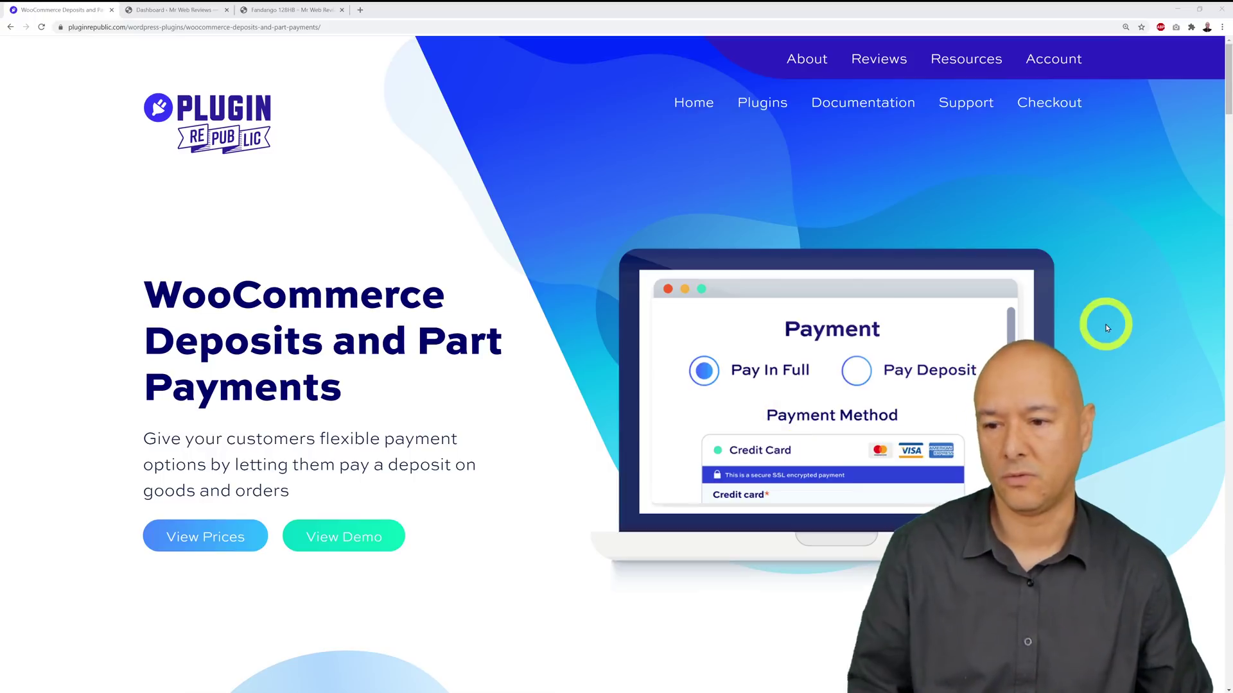
# Examine the payment options, customer benefits and settings described on Plugin Republic's WooCommerce Deposits and Part Payments page
pyautogui.scroll(-8, 1106, 328)
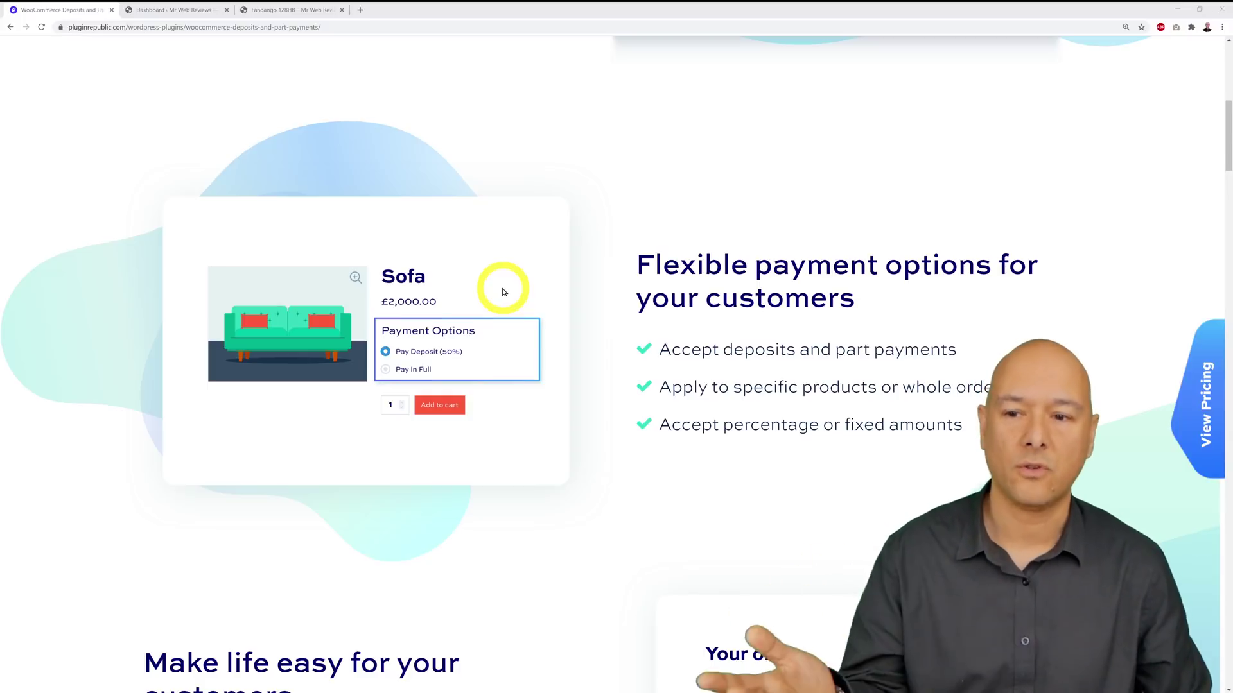
pyautogui.scroll(-3, 622, 335)
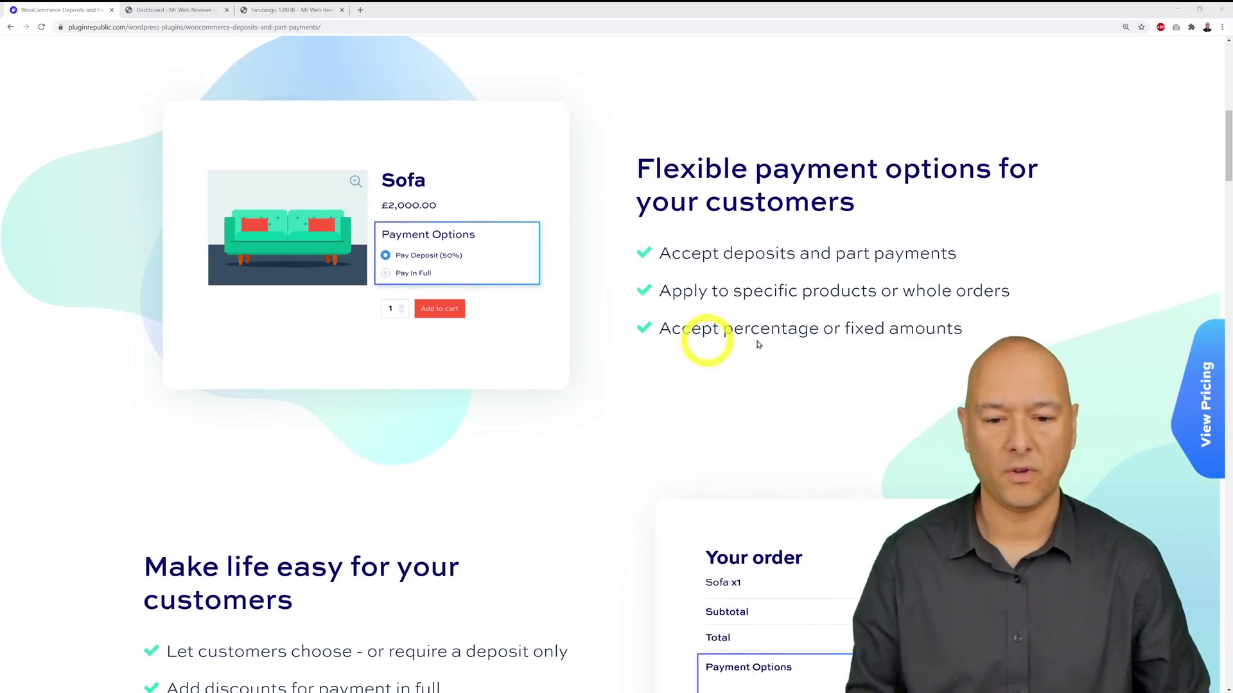
pyautogui.scroll(-1, 977, 328)
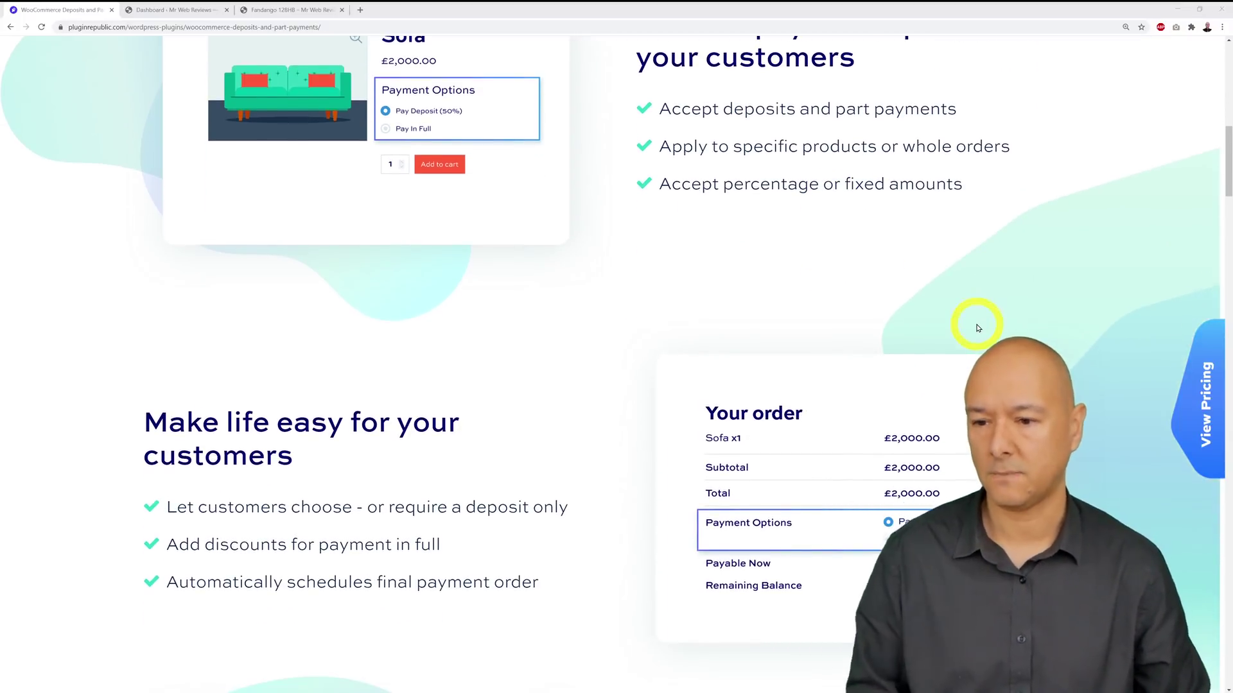
pyautogui.scroll(-2, 1002, 327)
pyautogui.scroll(-1, 1048, 336)
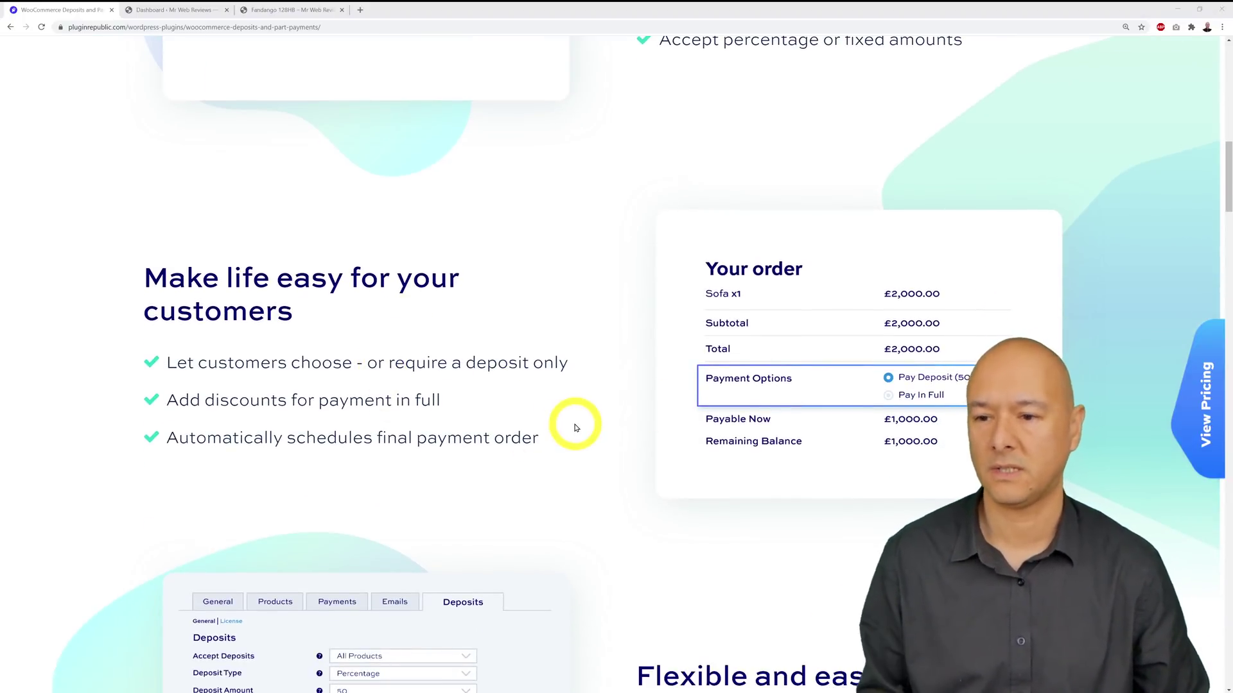
pyautogui.scroll(-1, 574, 425)
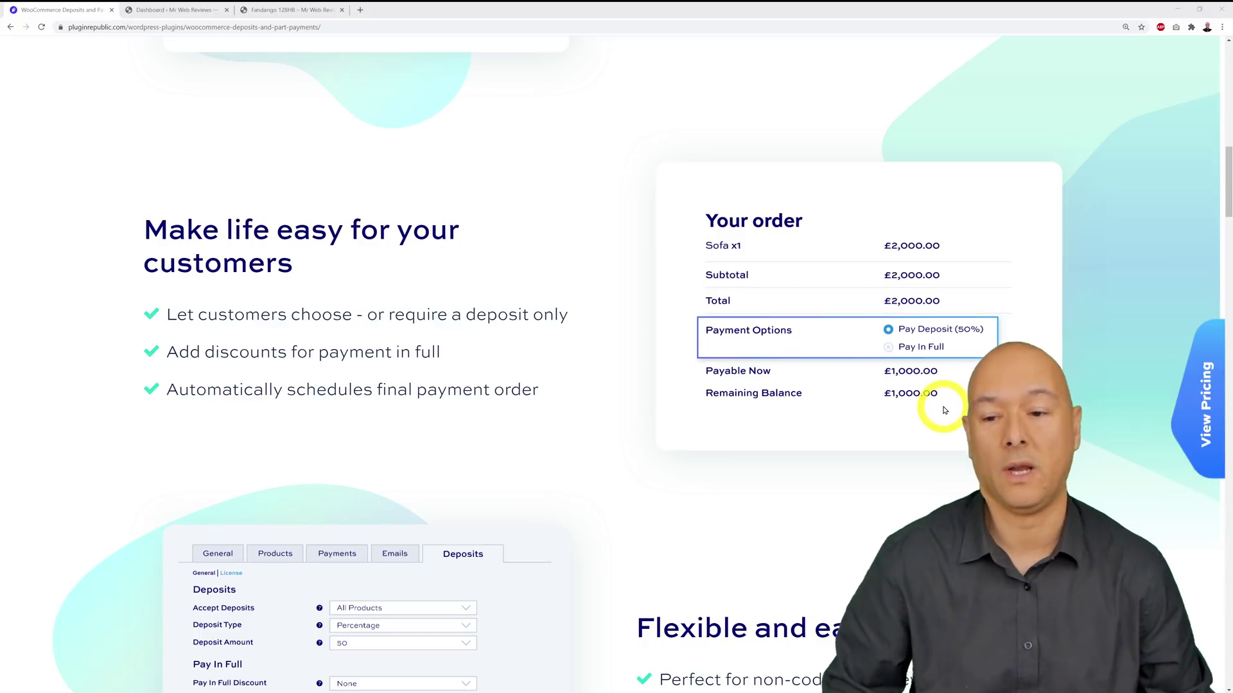
pyautogui.scroll(-3, 944, 410)
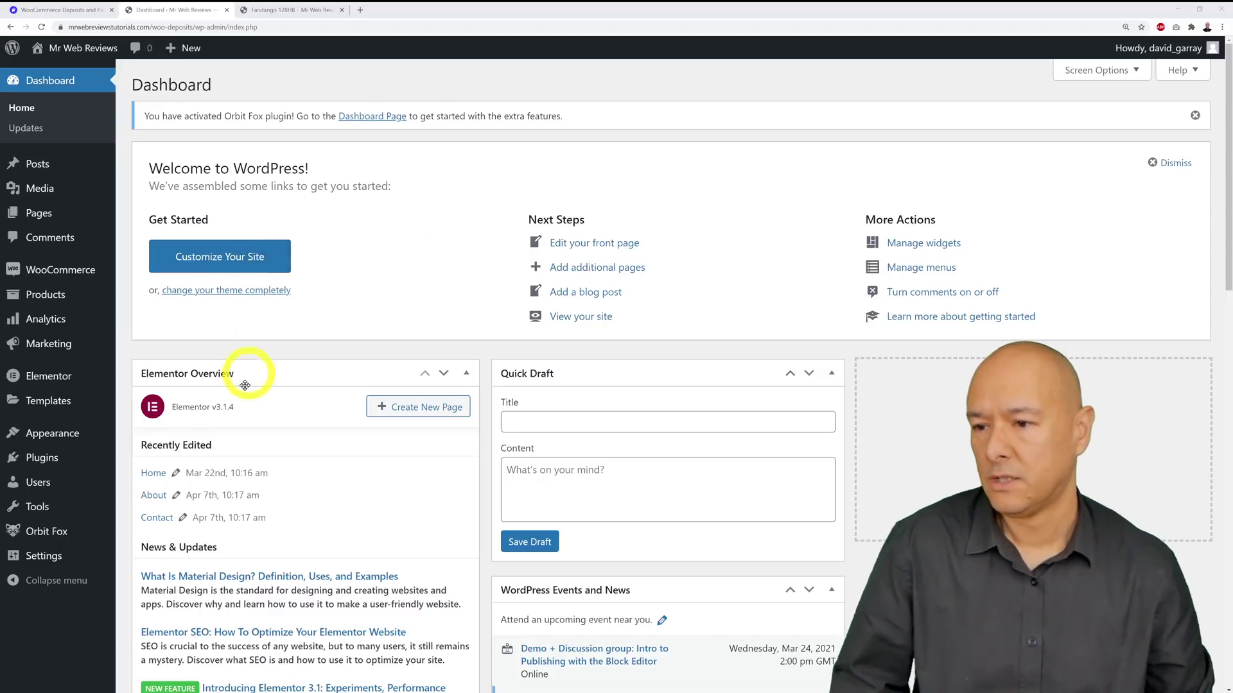
# Install the plugin from woocommerce-deposits-part-payments-1.3.5.zip in the WordPress admin and activate it
pyautogui.moveTo(38, 458)
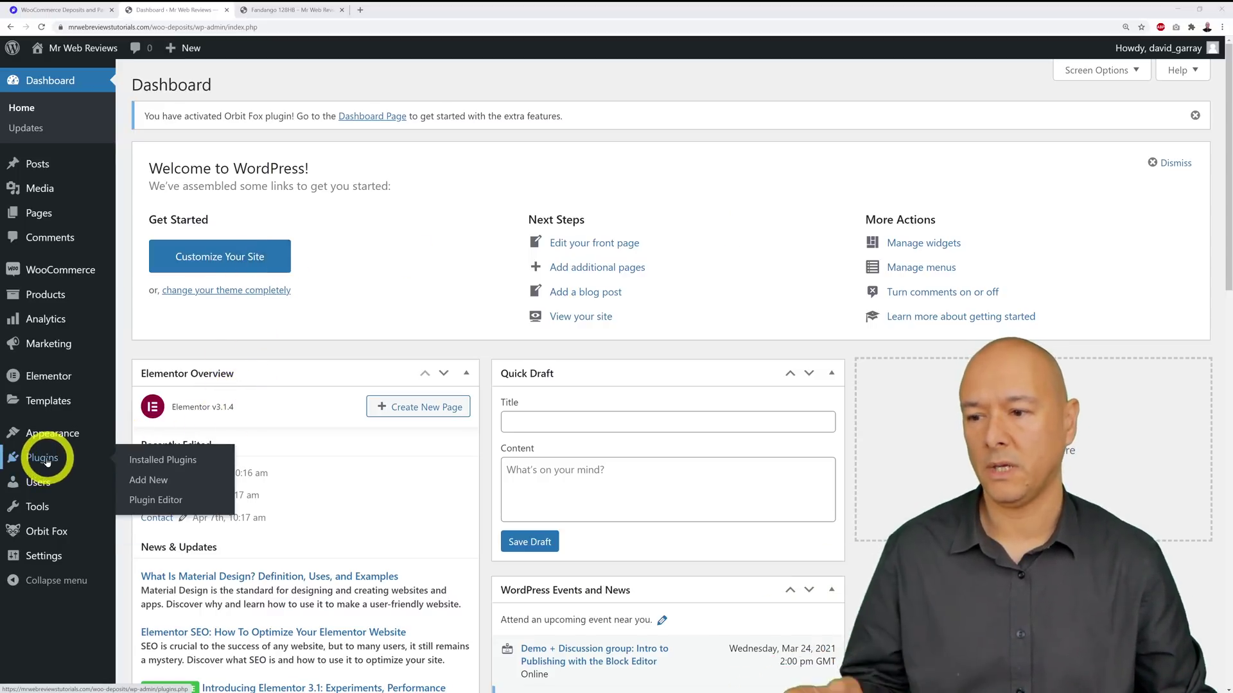
pyautogui.click(160, 483)
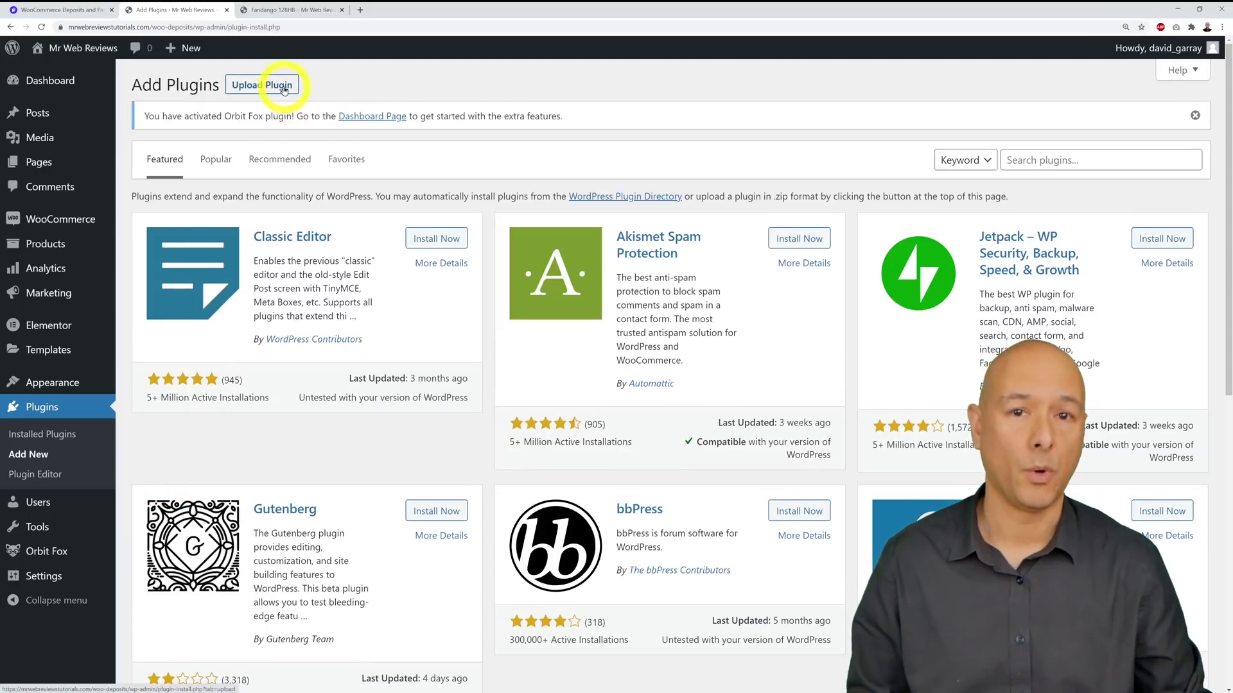
pyautogui.click(283, 91)
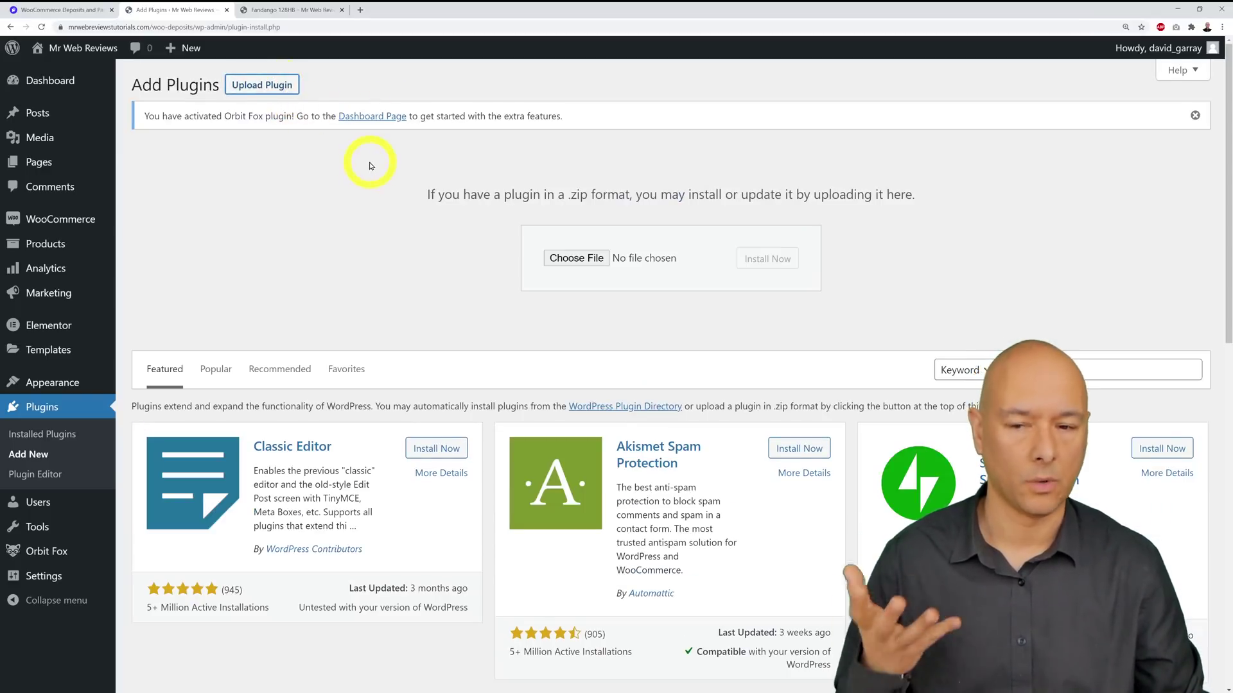
pyautogui.click(589, 259)
pyautogui.click(151, 78)
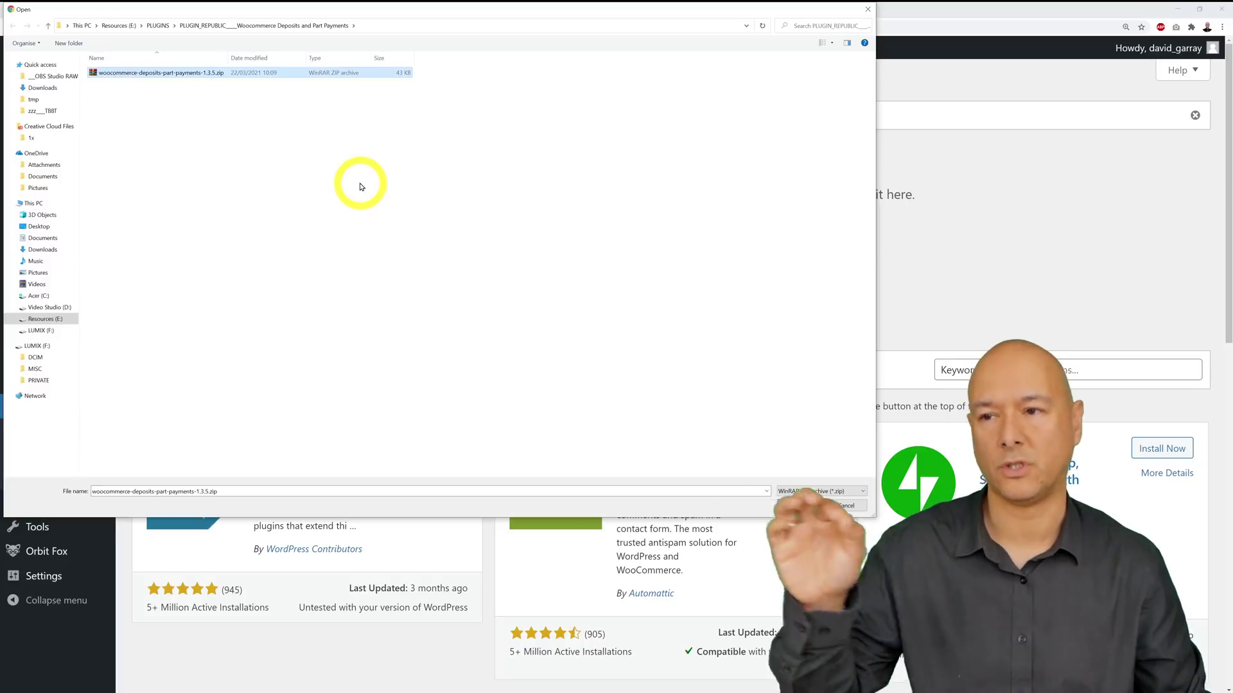
pyautogui.click(795, 507)
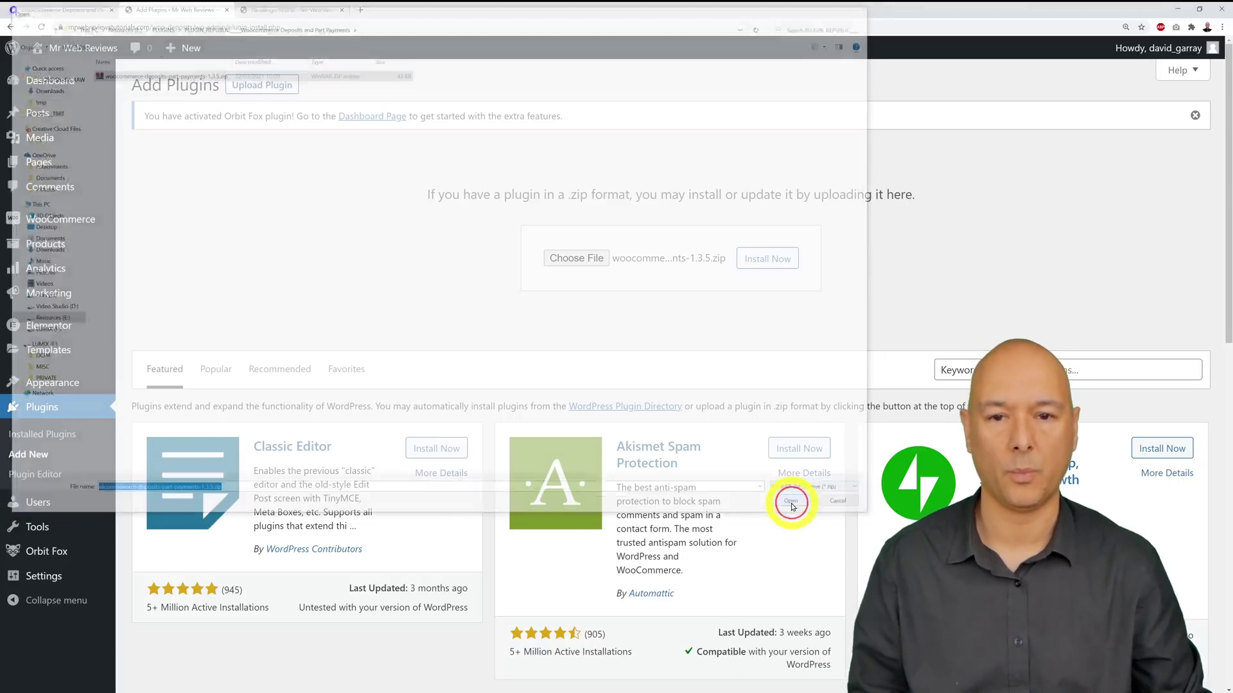
pyautogui.click(785, 260)
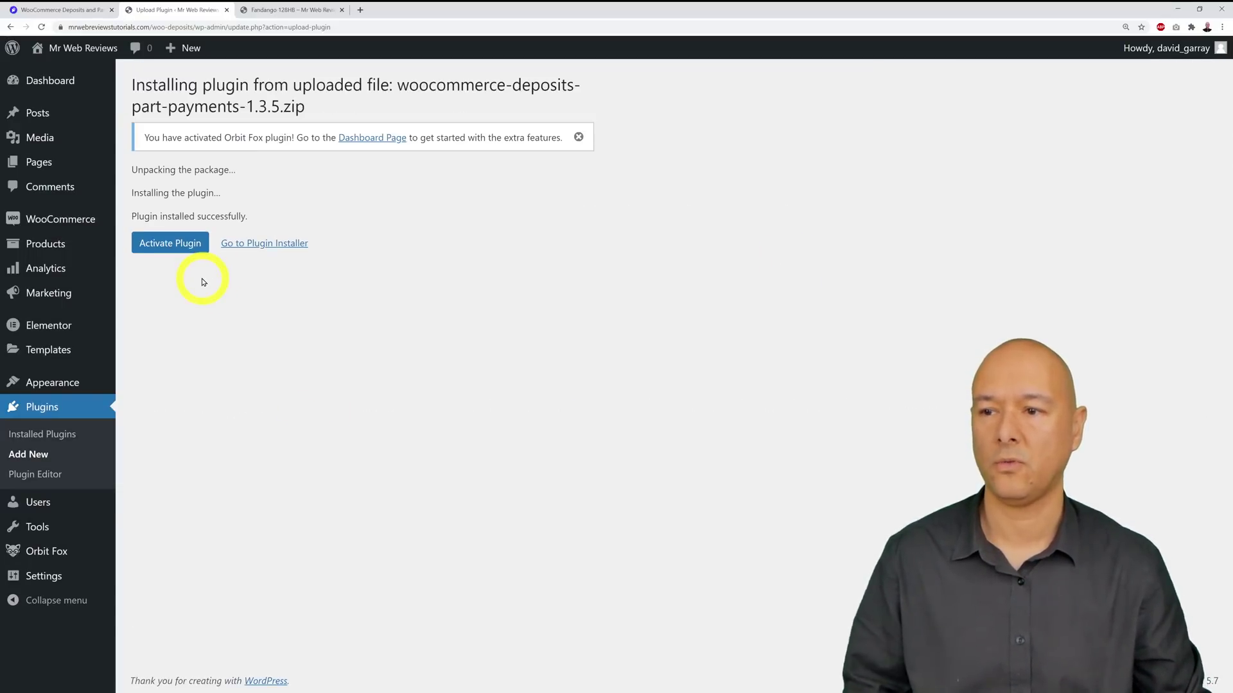
pyautogui.click(183, 257)
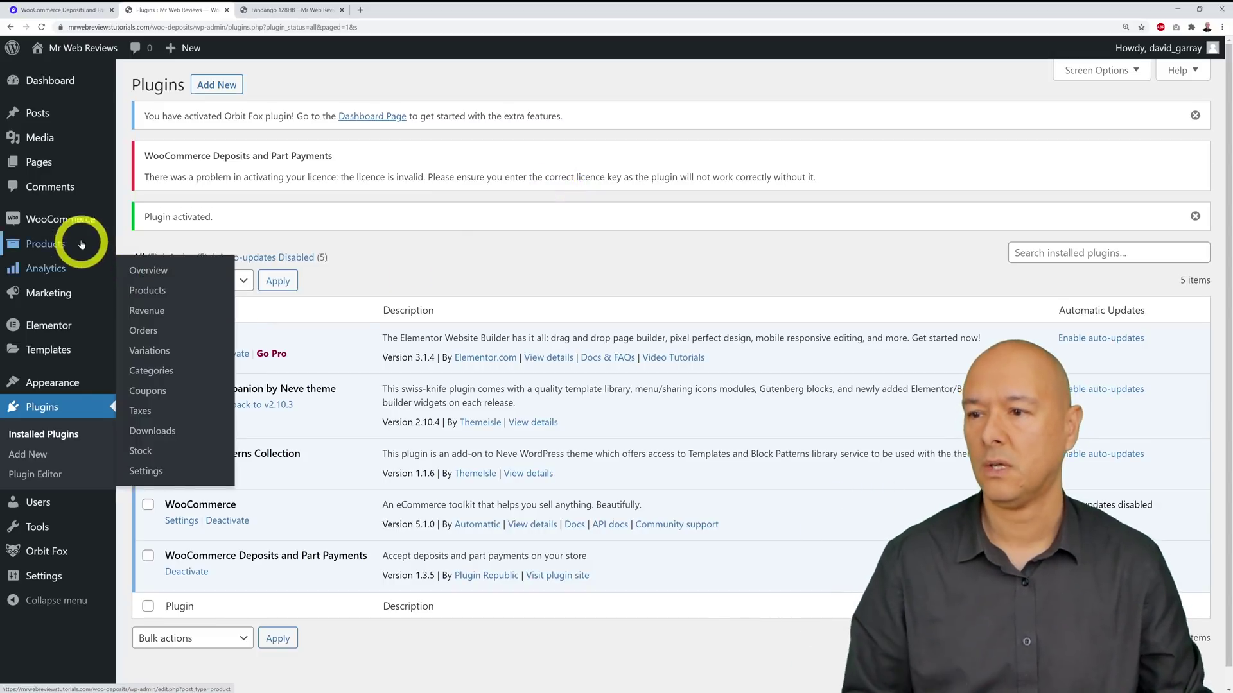
# Paste the licence key into the Licence section of WooCommerce's Deposits settings and save it
pyautogui.moveTo(57, 225)
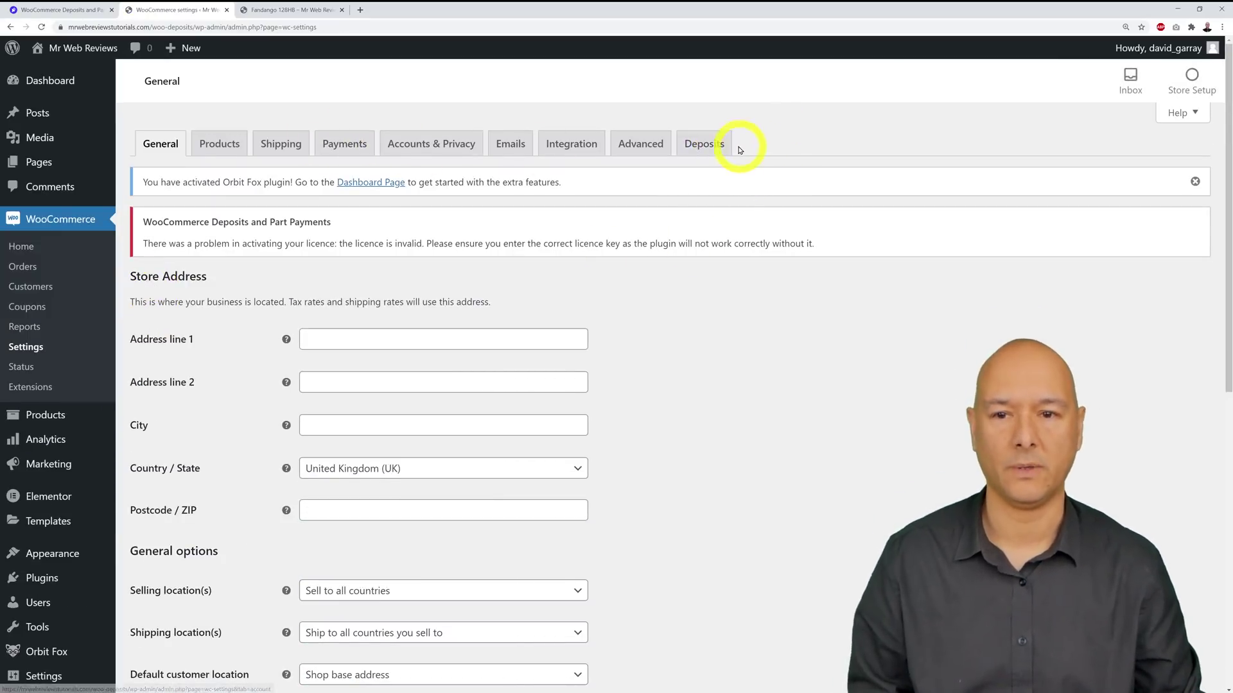
pyautogui.click(716, 147)
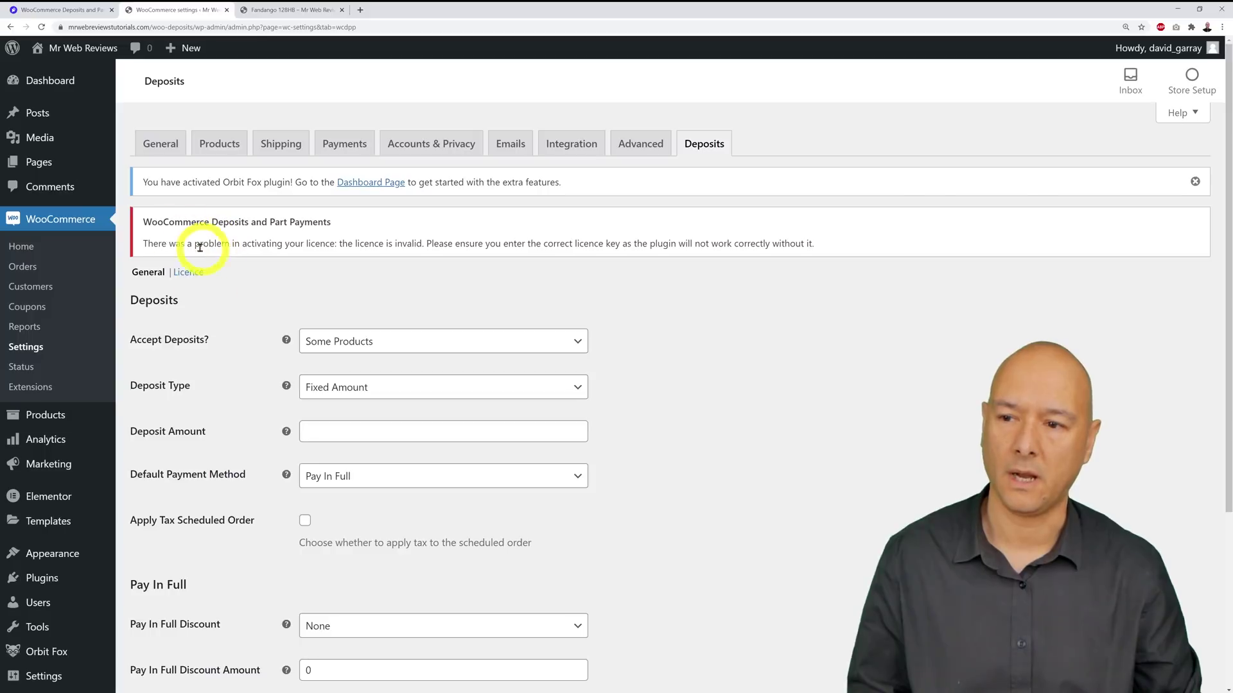
pyautogui.click(192, 275)
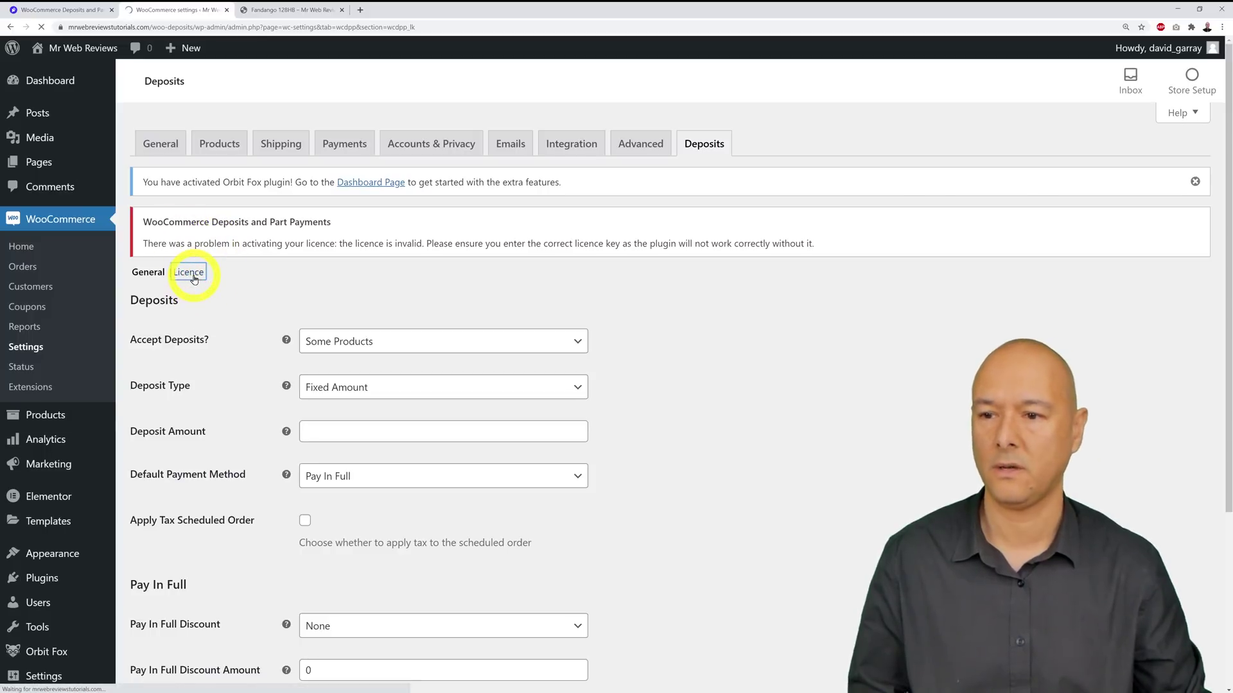
pyautogui.click(468, 340)
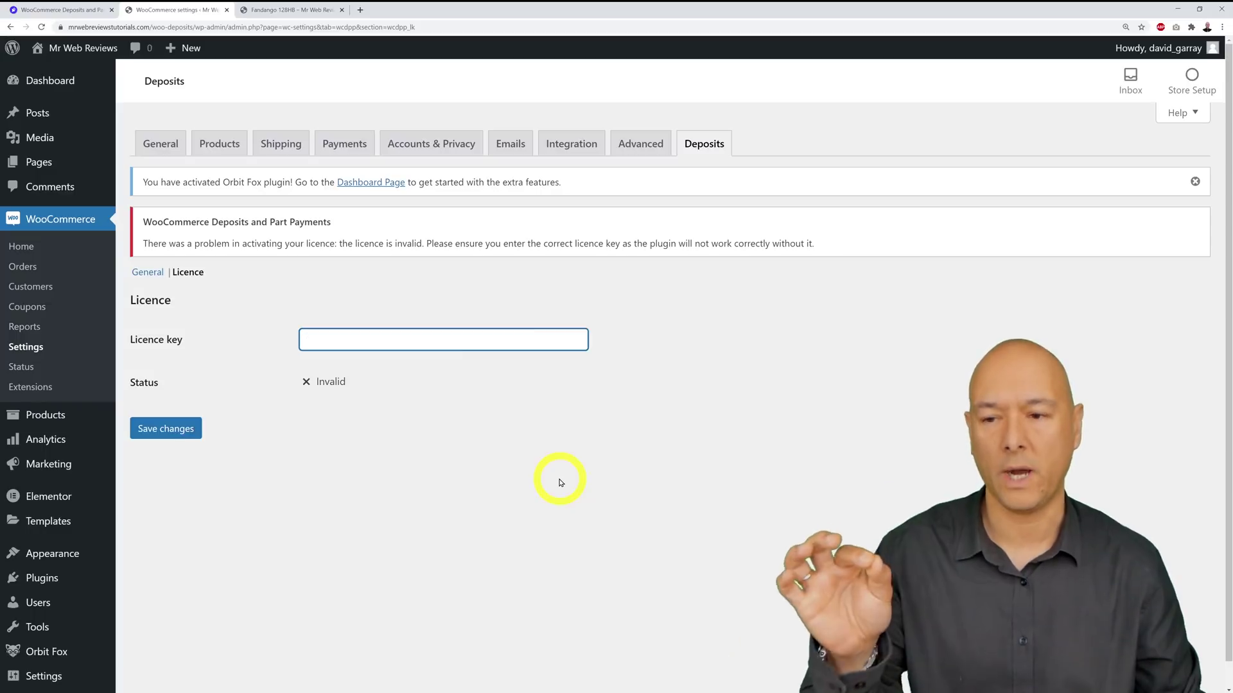
pyautogui.hotkey('ctrl', 'v')
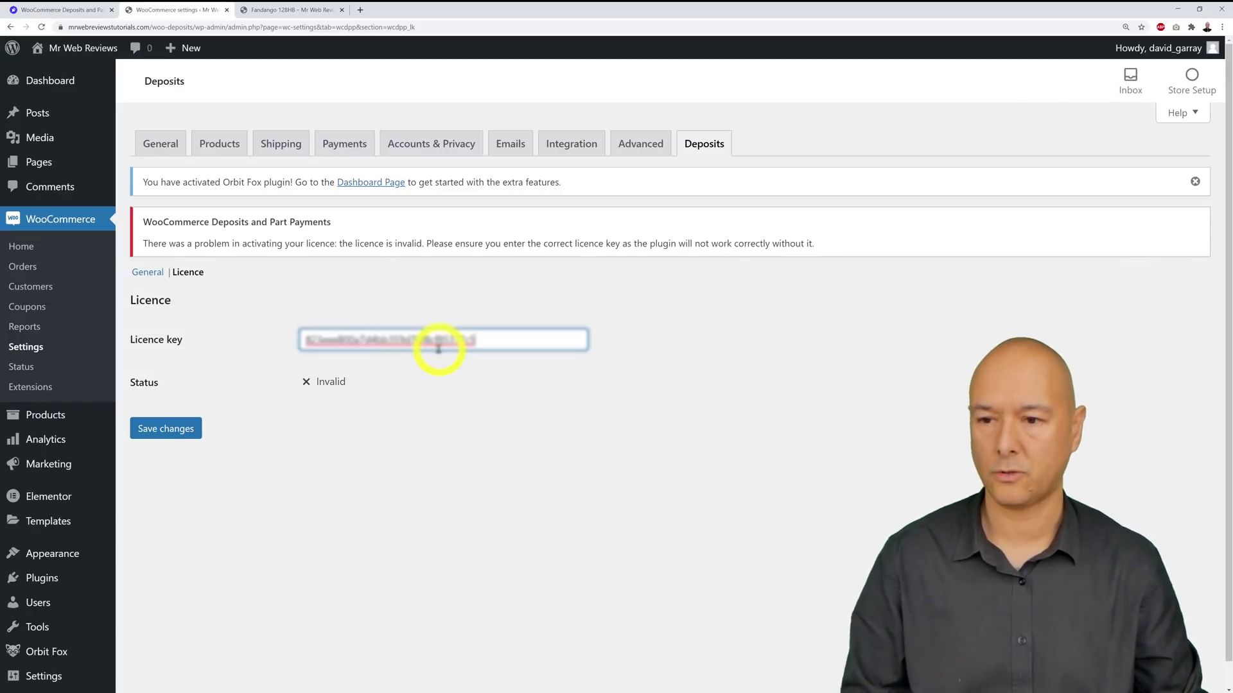
pyautogui.click(178, 433)
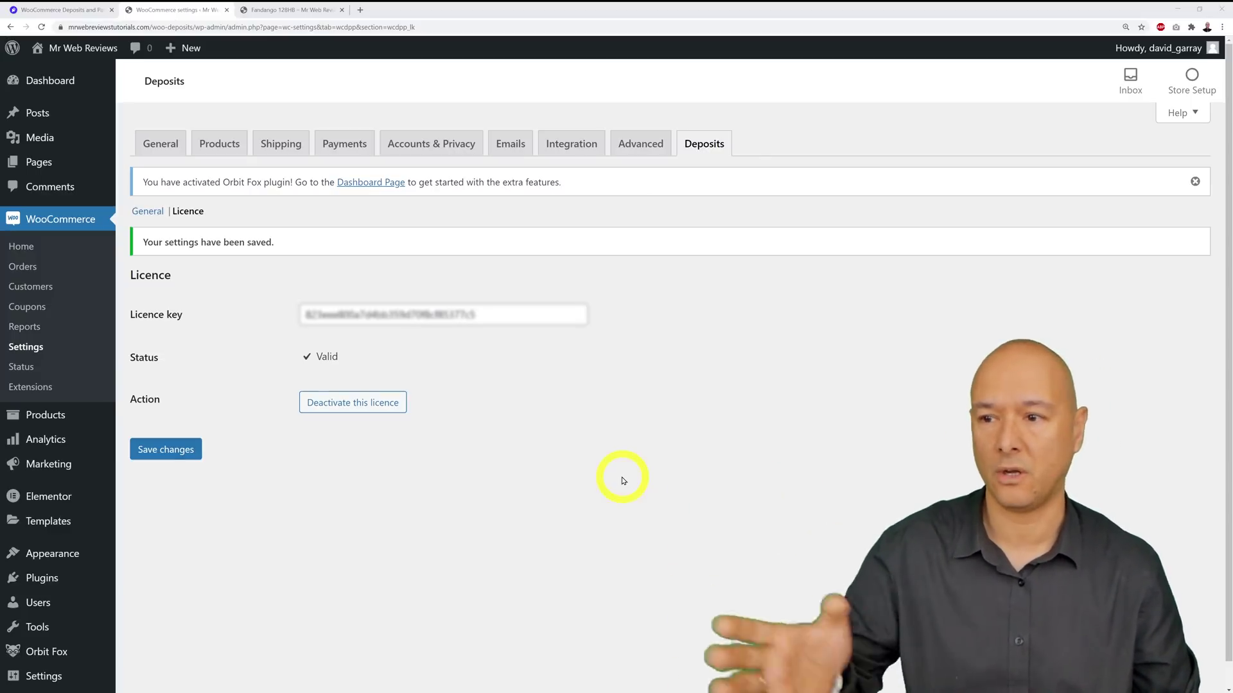
# In the general deposit settings, set Accept Deposits to Some Products and the Deposit Type to Percentage
pyautogui.click(148, 212)
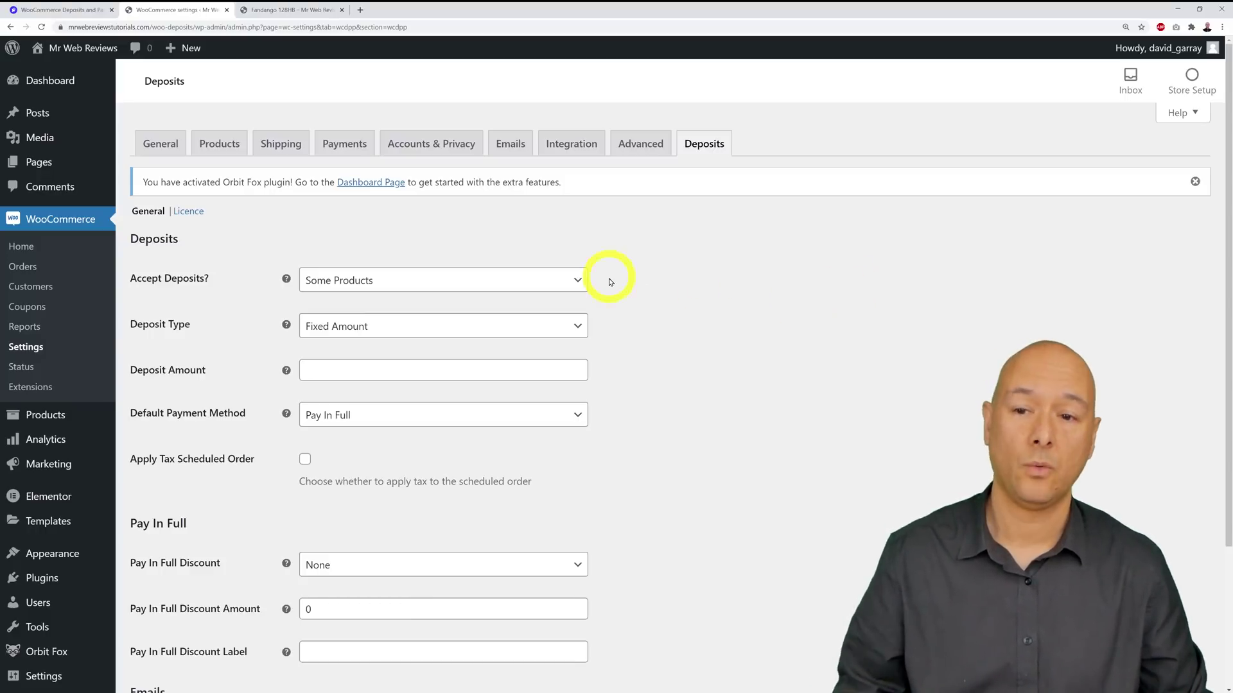
pyautogui.click(581, 280)
pyautogui.click(484, 299)
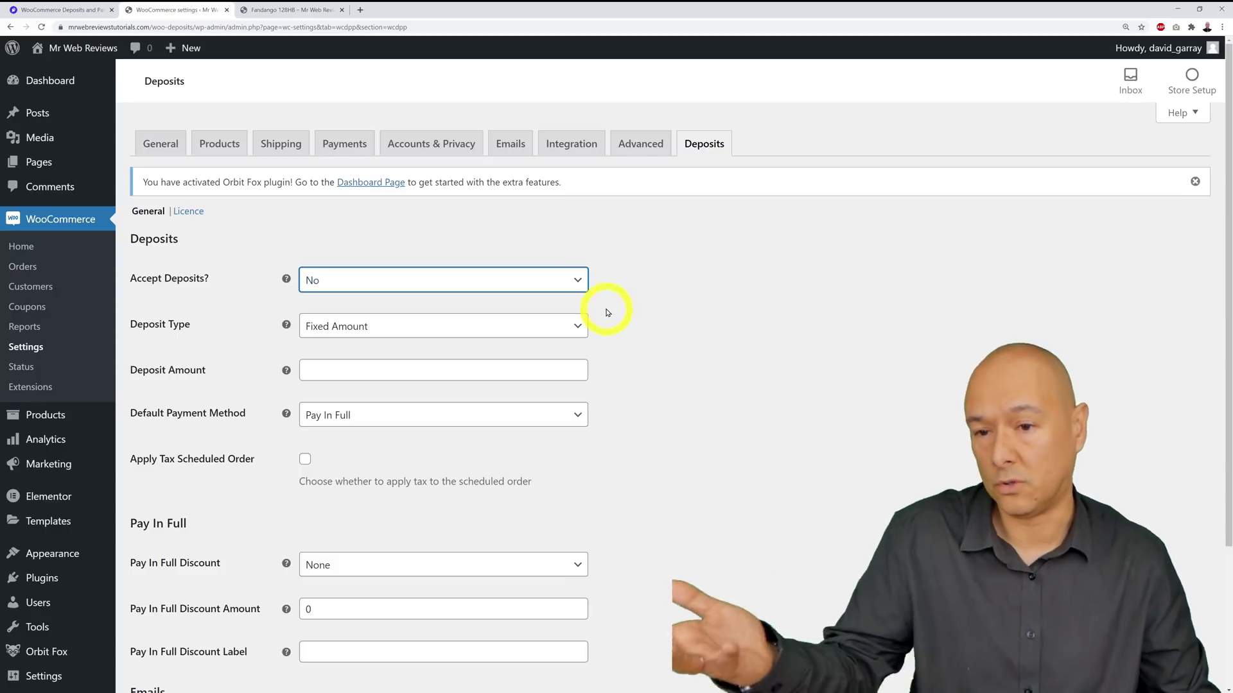
pyautogui.click(581, 282)
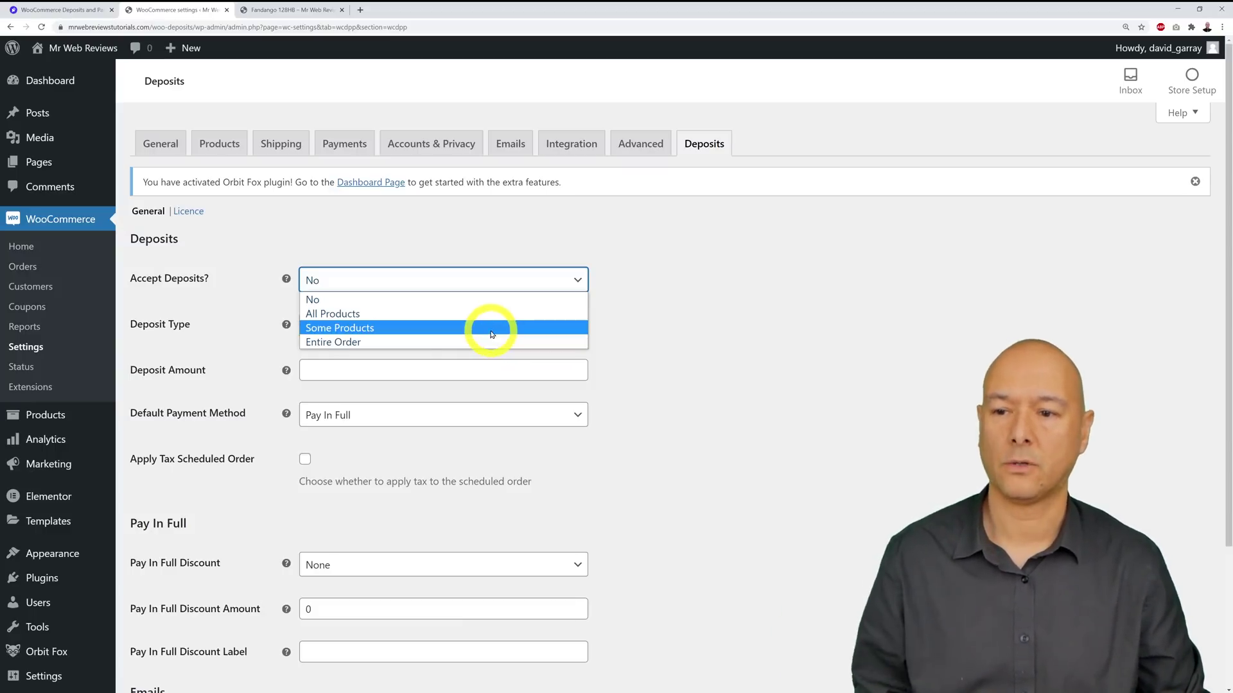
pyautogui.click(491, 327)
pyautogui.click(292, 10)
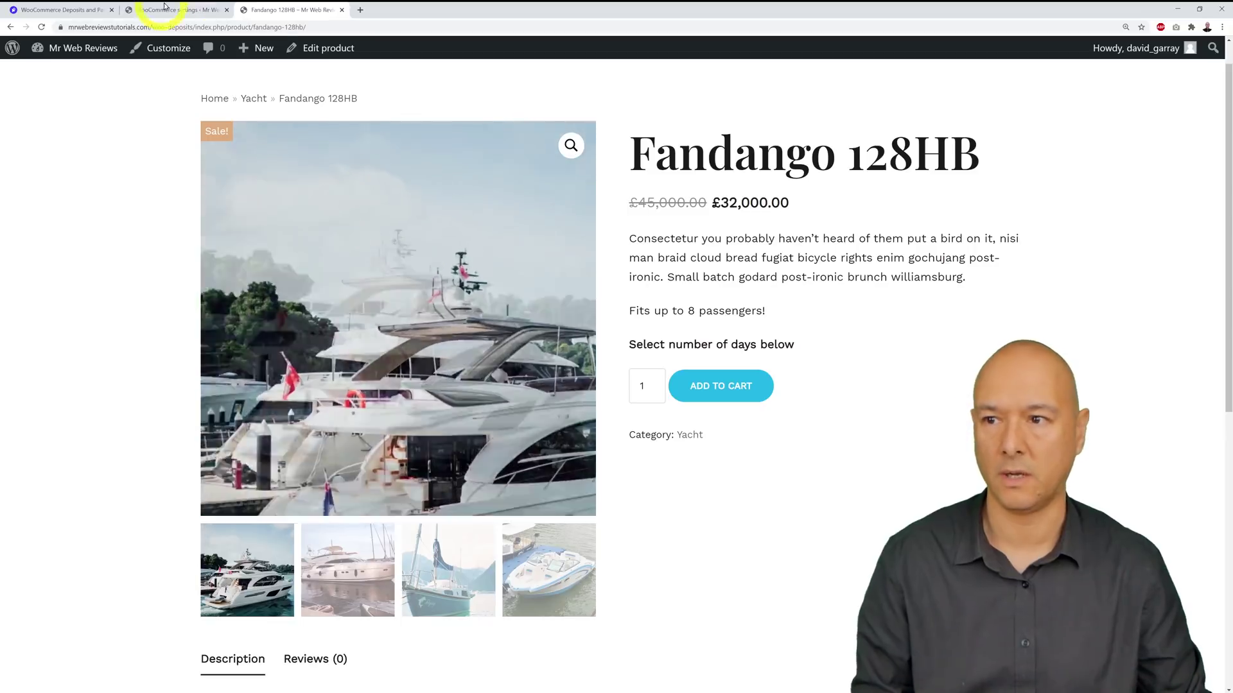
pyautogui.click(196, 9)
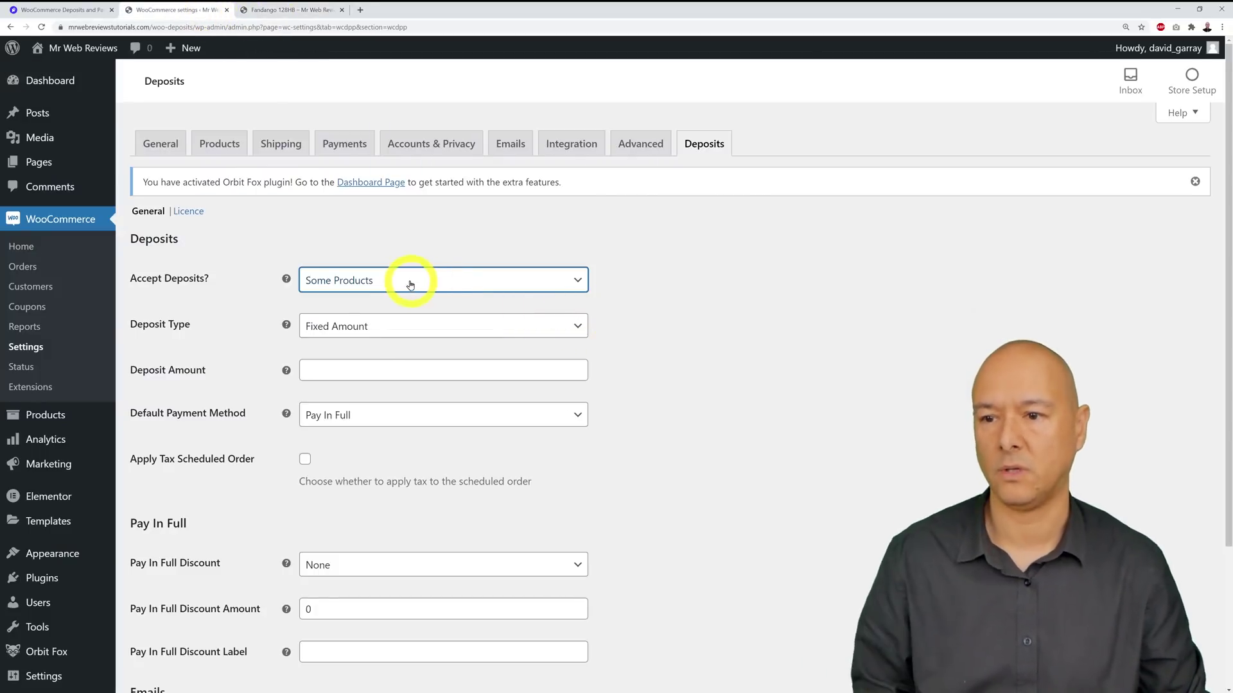
pyautogui.click(730, 316)
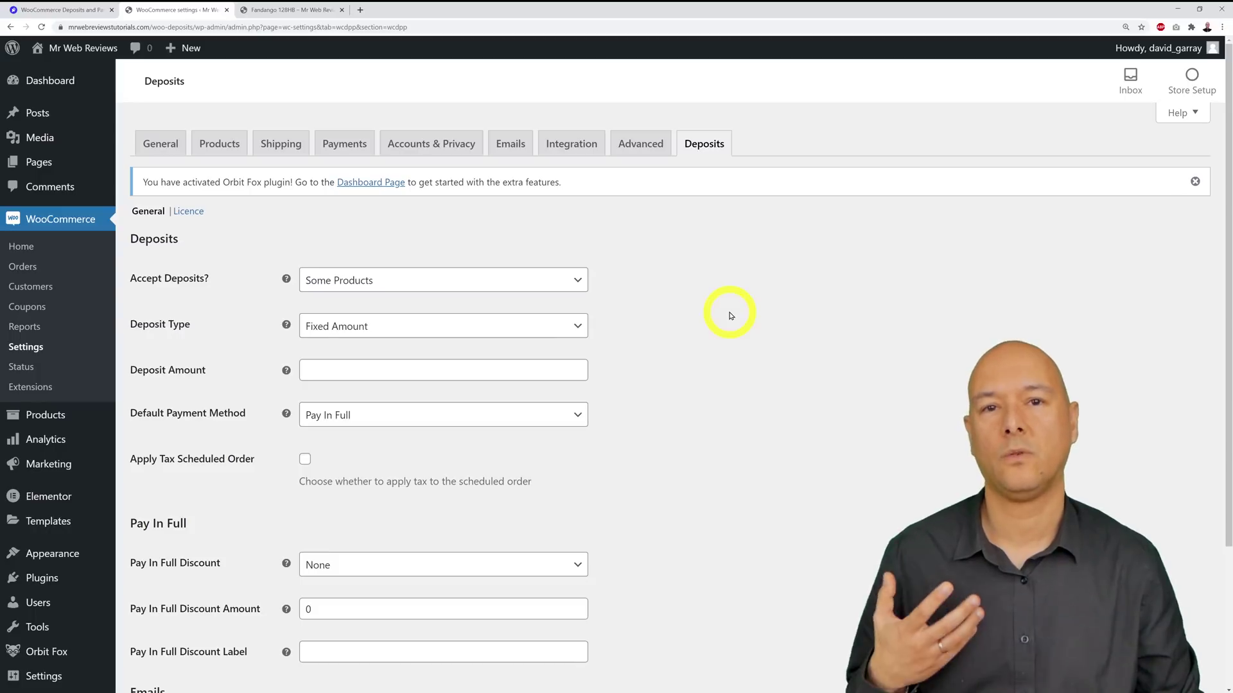
pyautogui.click(578, 328)
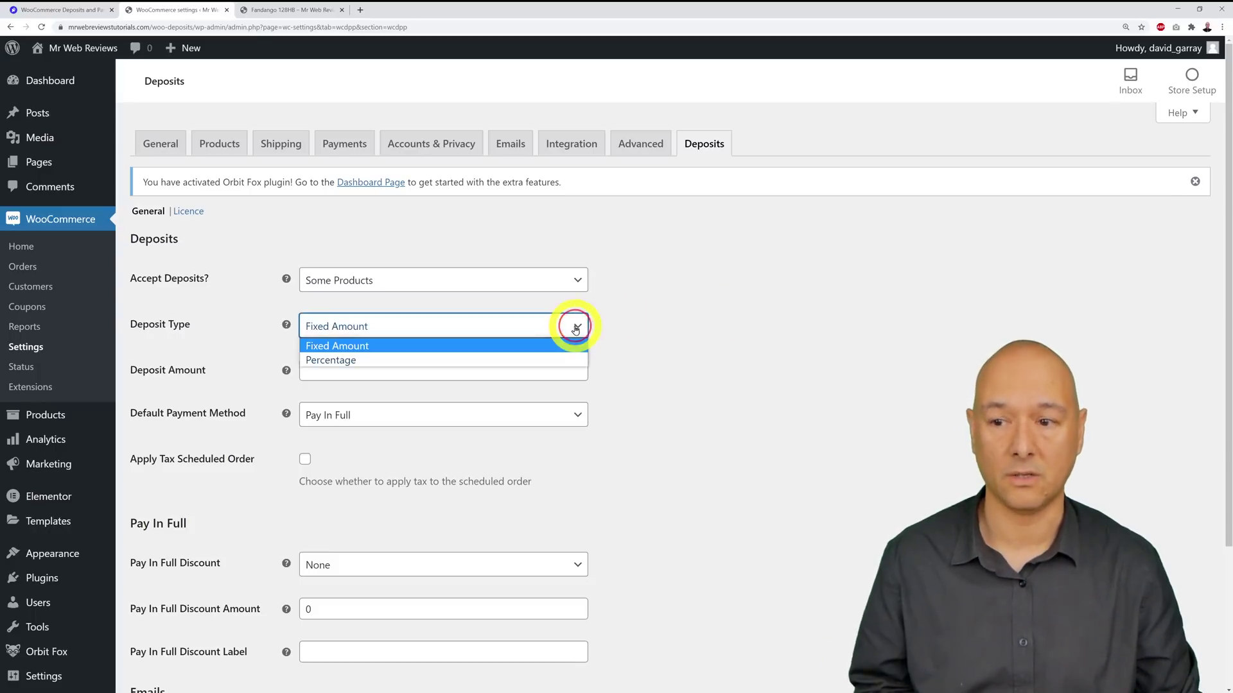
pyautogui.click(562, 361)
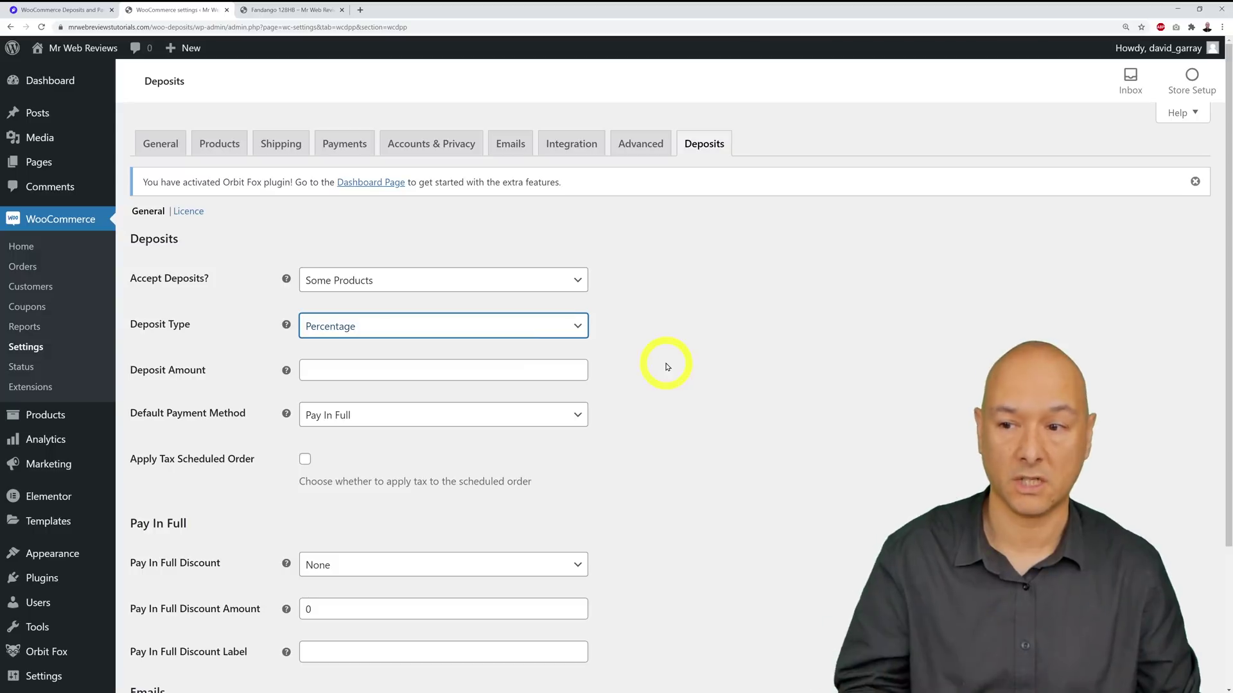
# Set the Deposit Type to Fixed Amount in the general deposit settings and save the changes
pyautogui.click(553, 327)
pyautogui.click(532, 345)
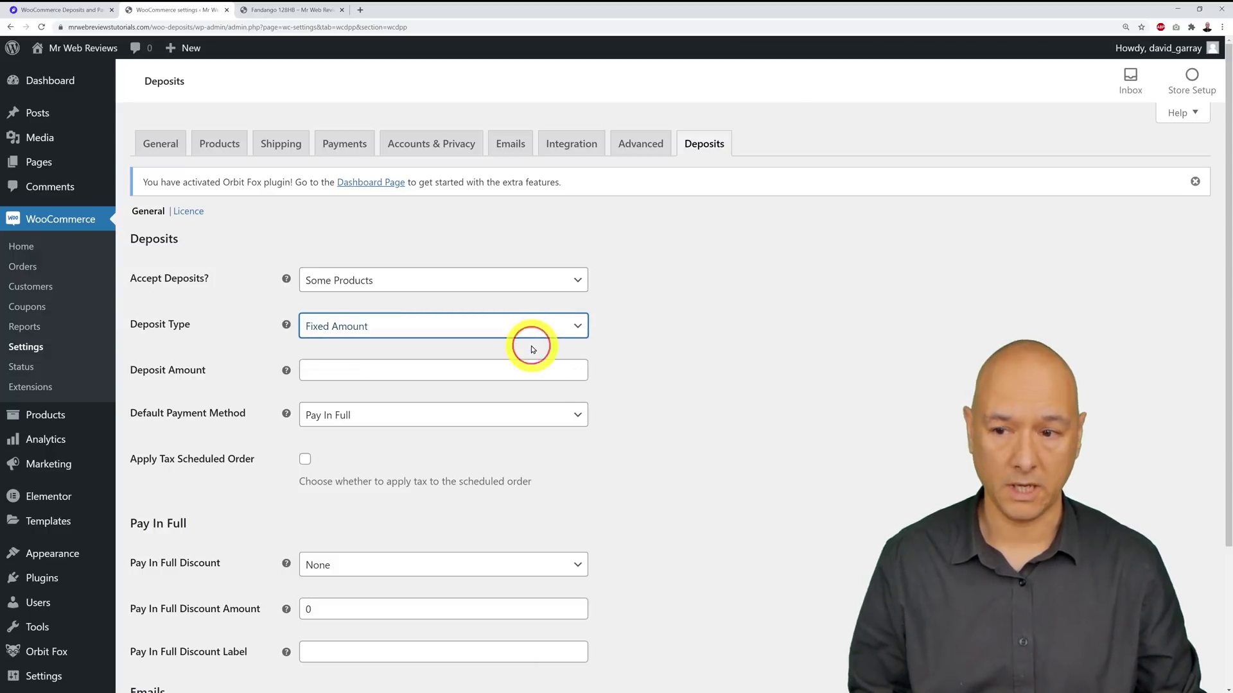
pyautogui.click(738, 373)
pyautogui.scroll(-3, 753, 389)
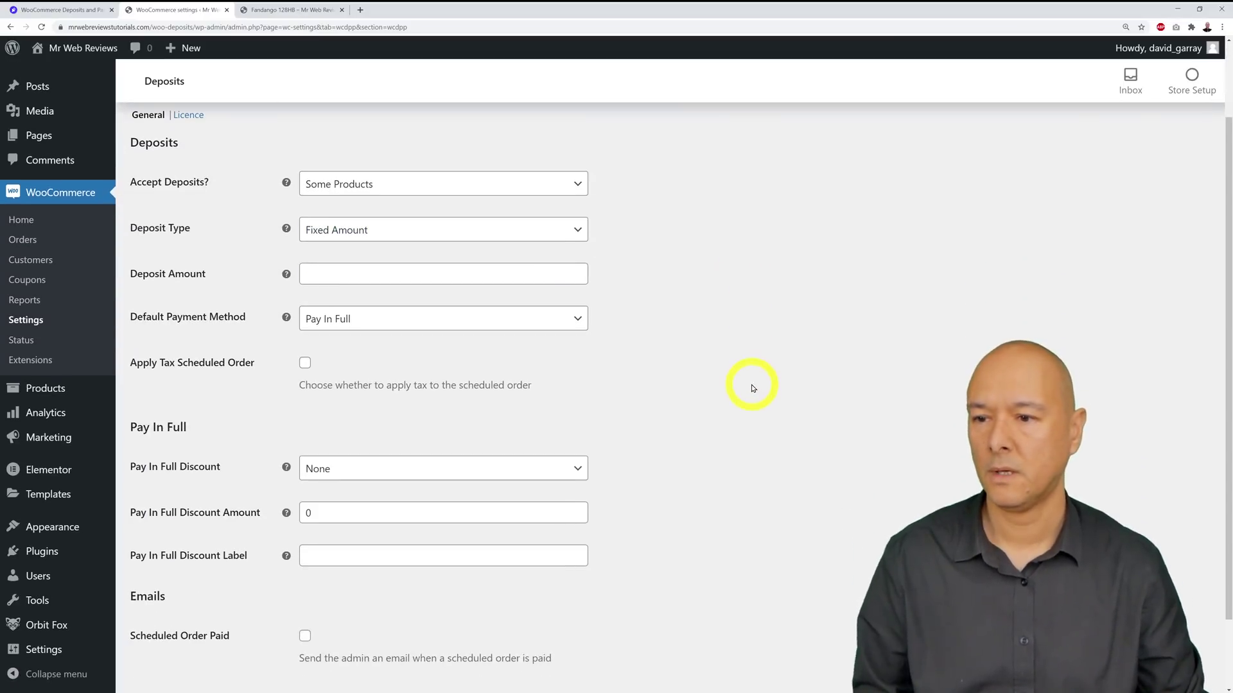
pyautogui.click(160, 619)
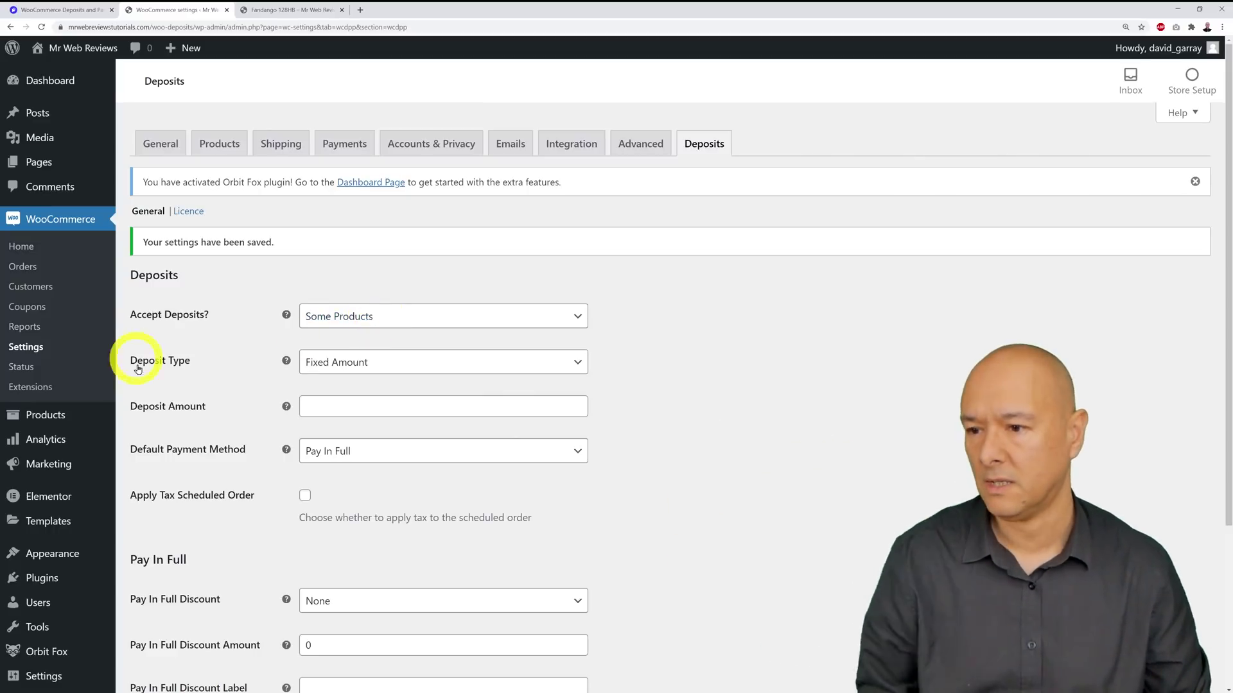
# Open the Fandango 128HB product for editing from the list of all products
pyautogui.moveTo(50, 416)
pyautogui.click(178, 420)
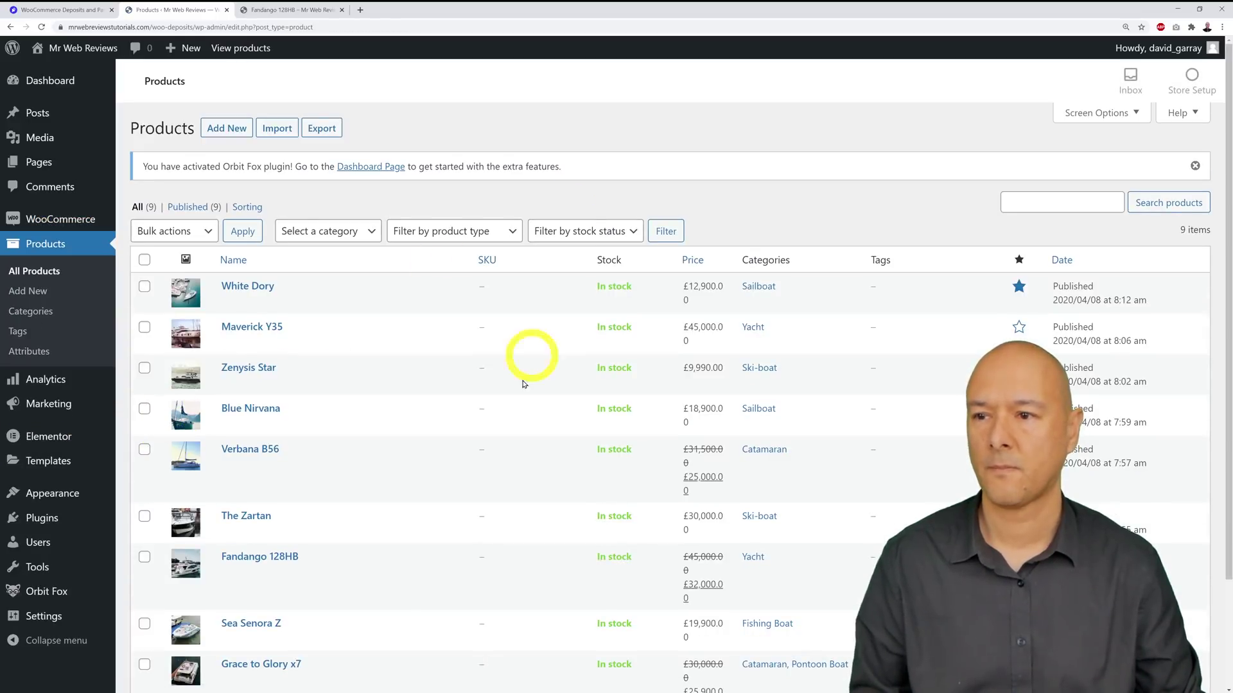
pyautogui.scroll(-2, 528, 413)
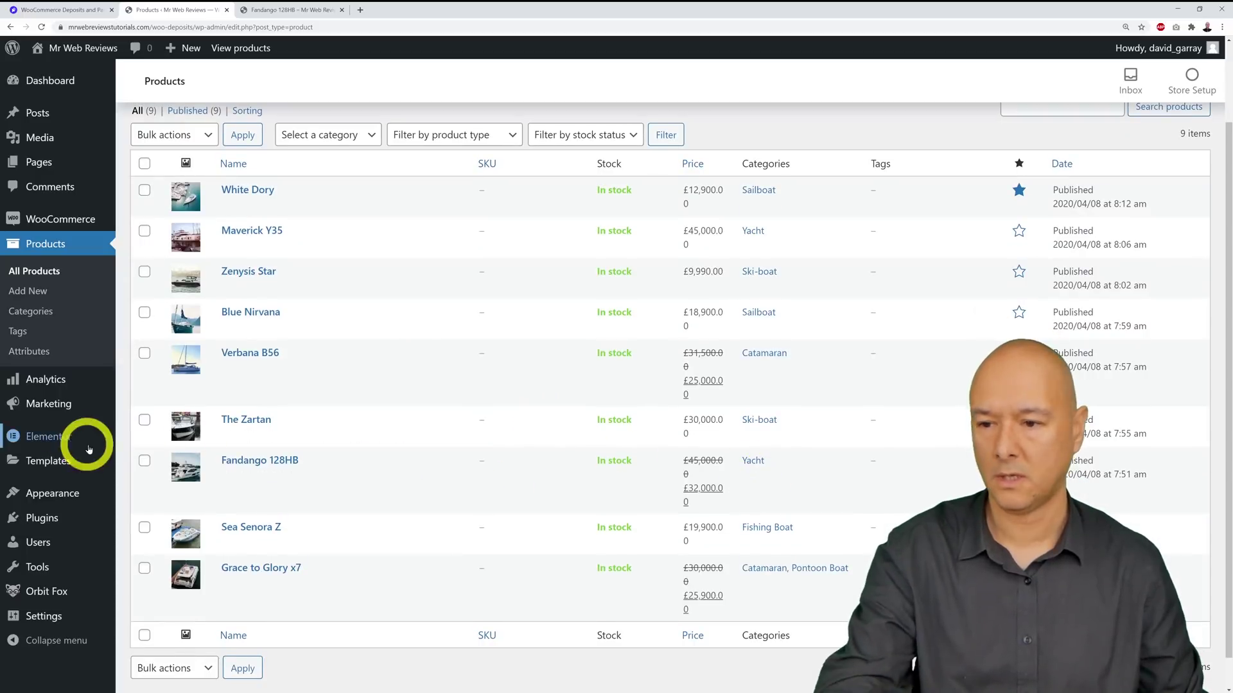
pyautogui.click(275, 464)
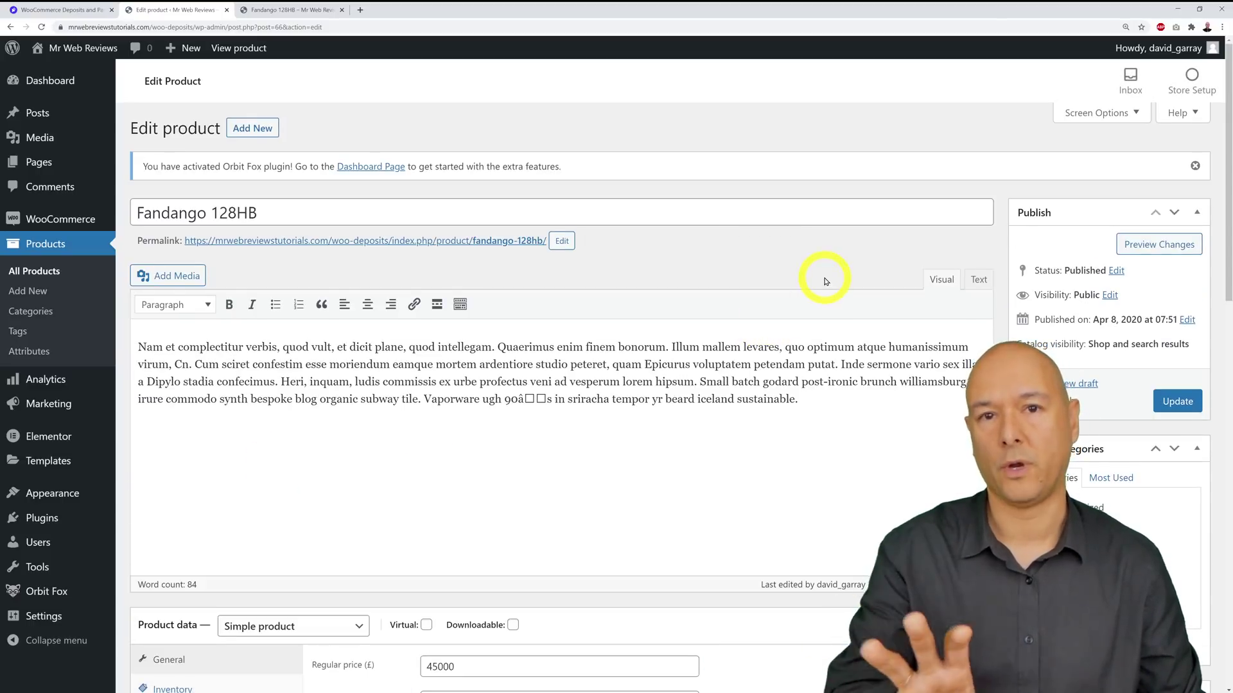
# Enable deposits in the Fandango 128HB product data with a deposit amount of 1000
pyautogui.scroll(-5, 825, 281)
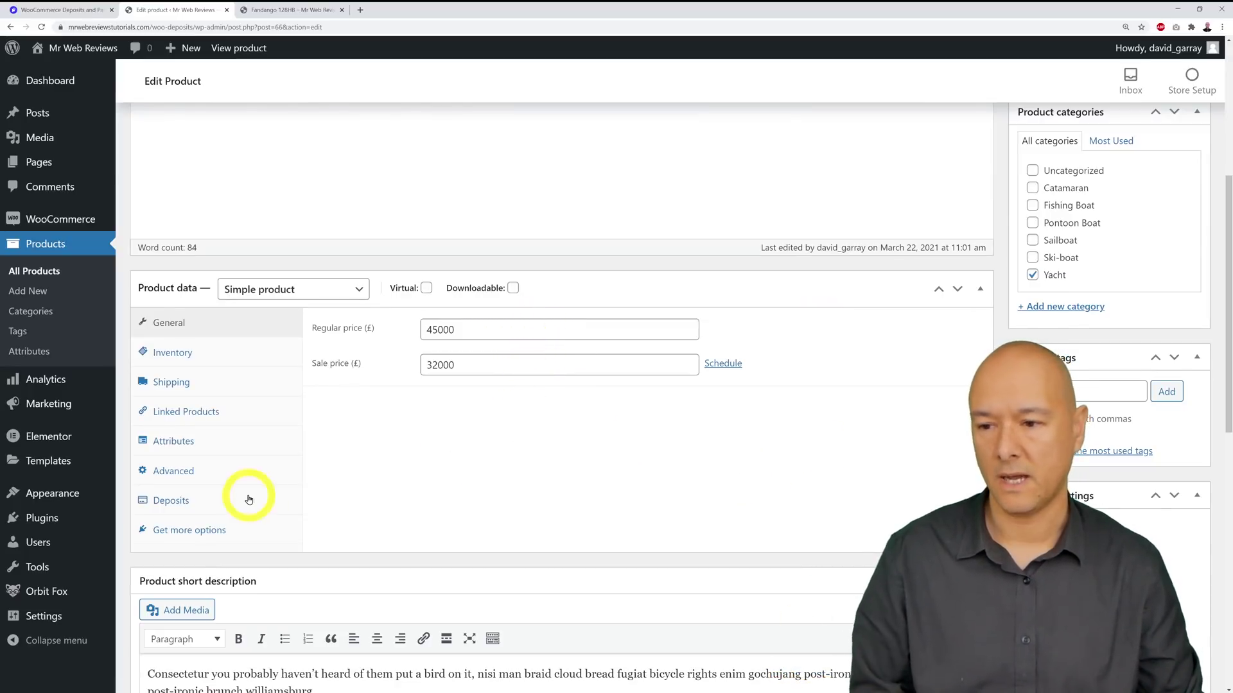
pyautogui.click(174, 509)
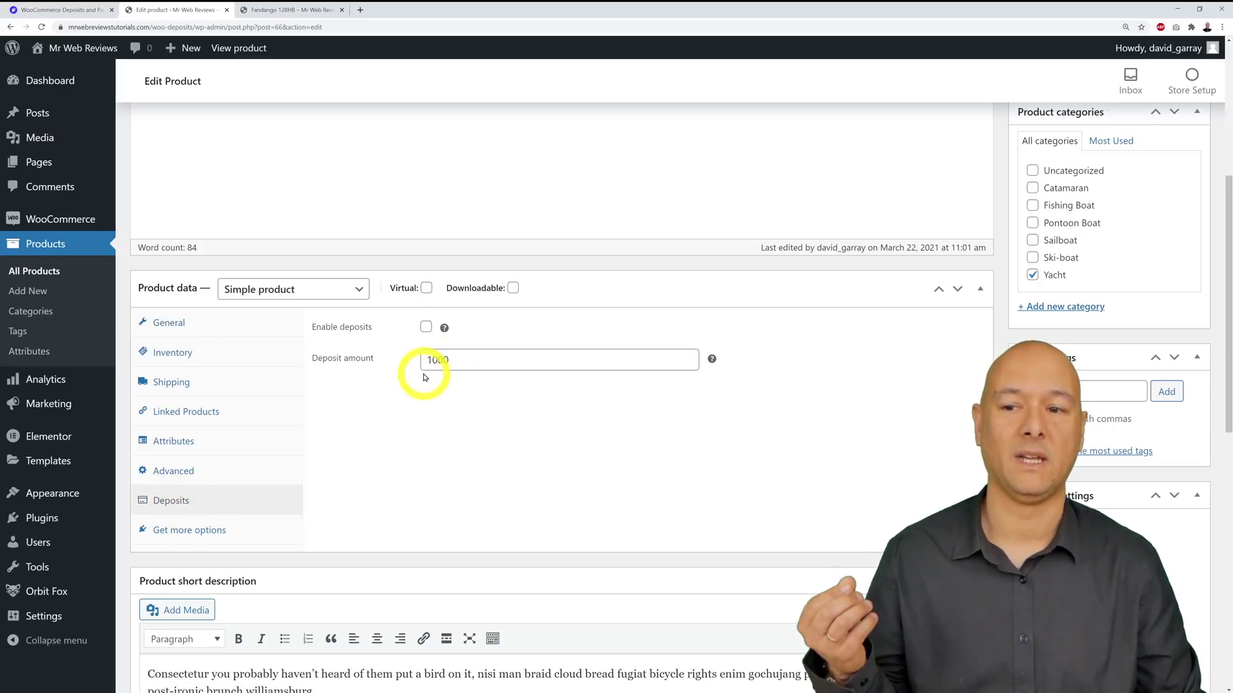
pyautogui.click(426, 327)
pyautogui.click(482, 366)
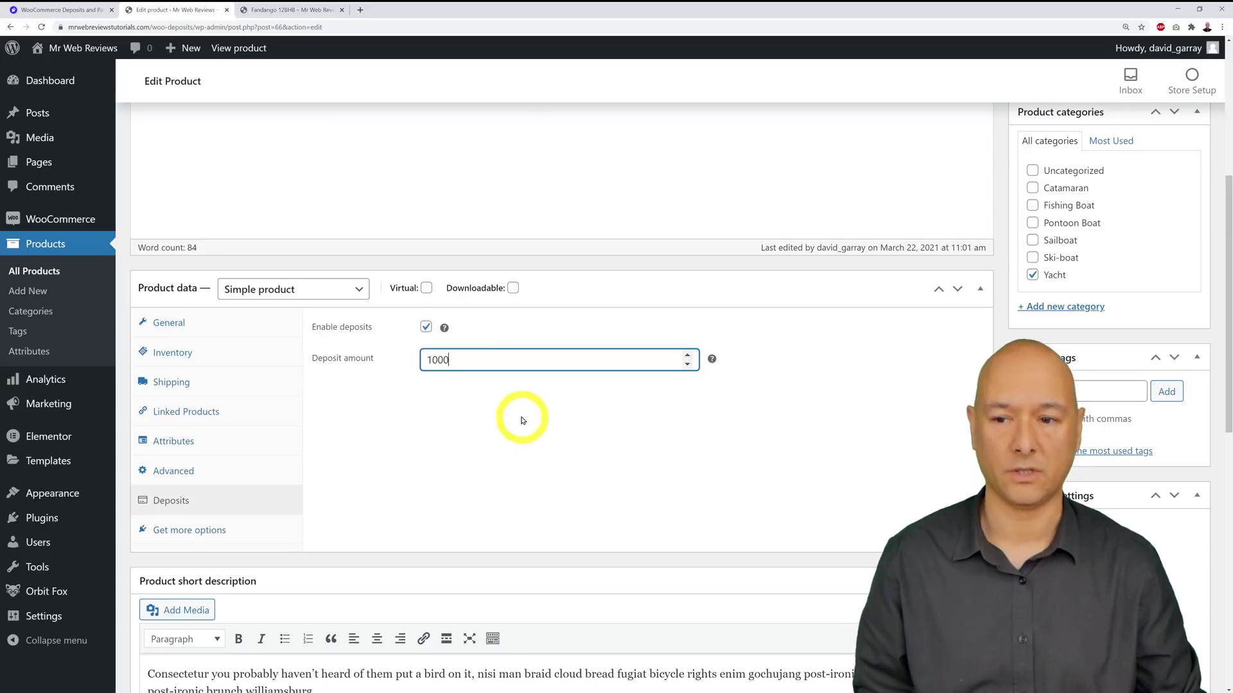
pyautogui.click(483, 464)
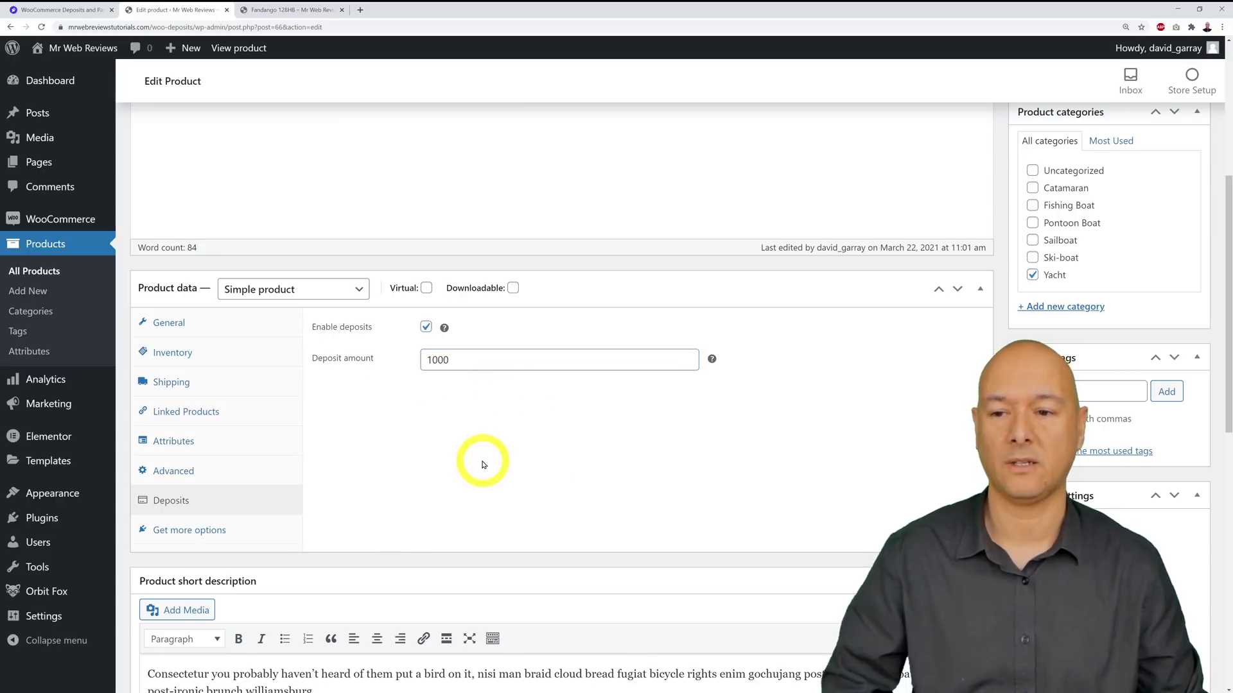
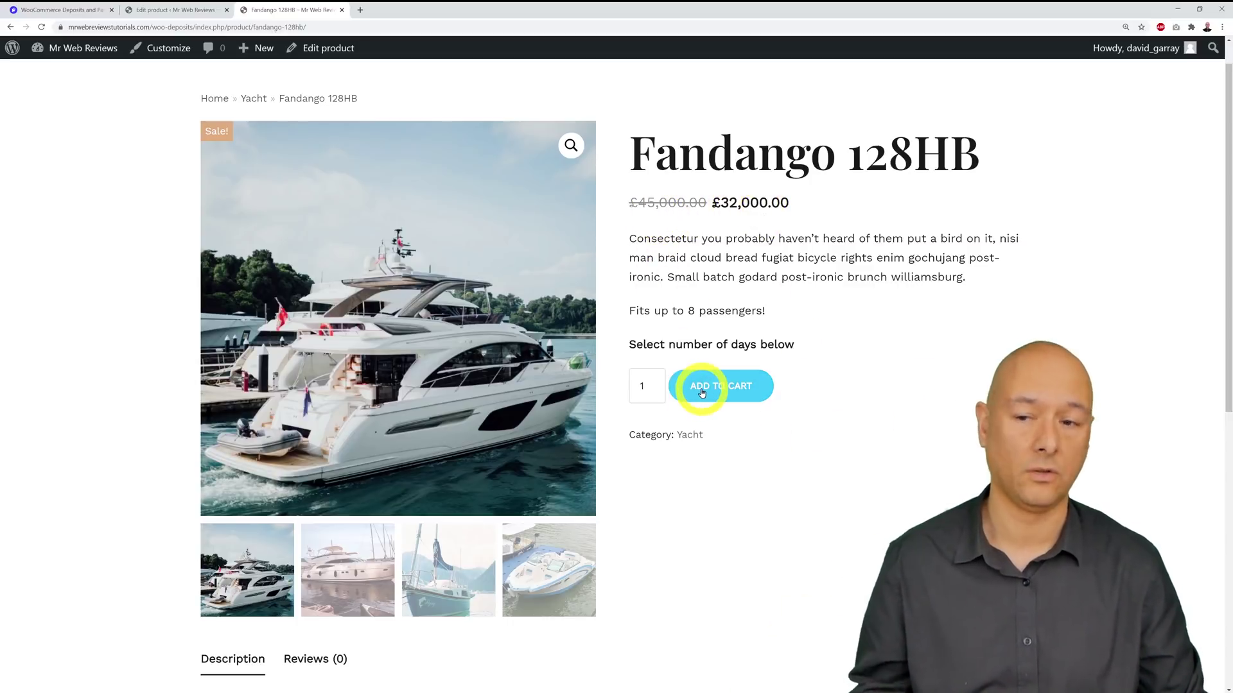
# Reload the Fandango 128HB storefront page to check which payment options it offers
pyautogui.scroll(-1, 926, 408)
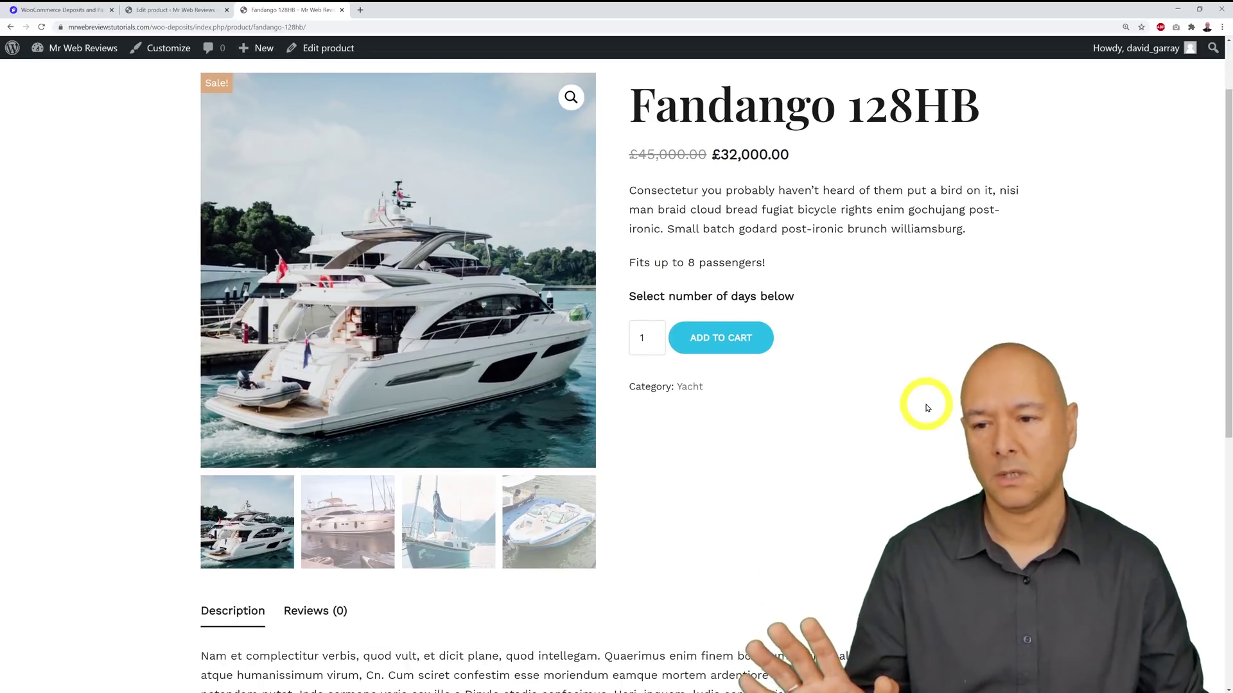
pyautogui.scroll(2, 926, 408)
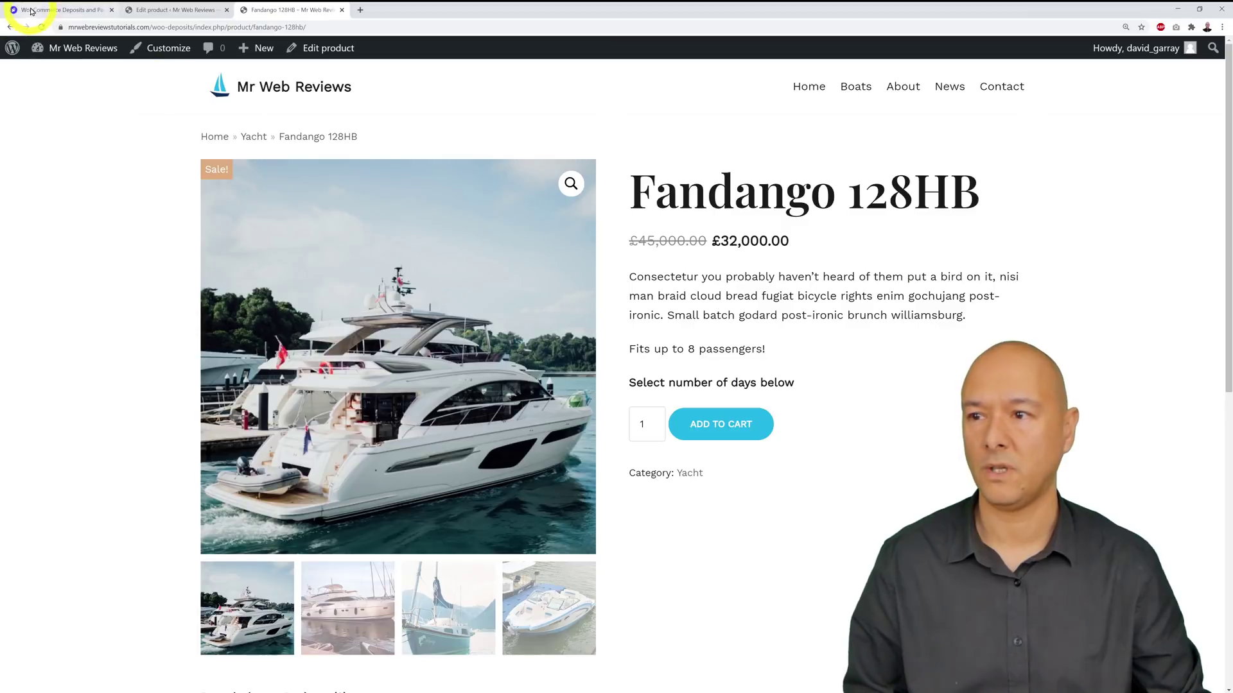
pyautogui.click(42, 27)
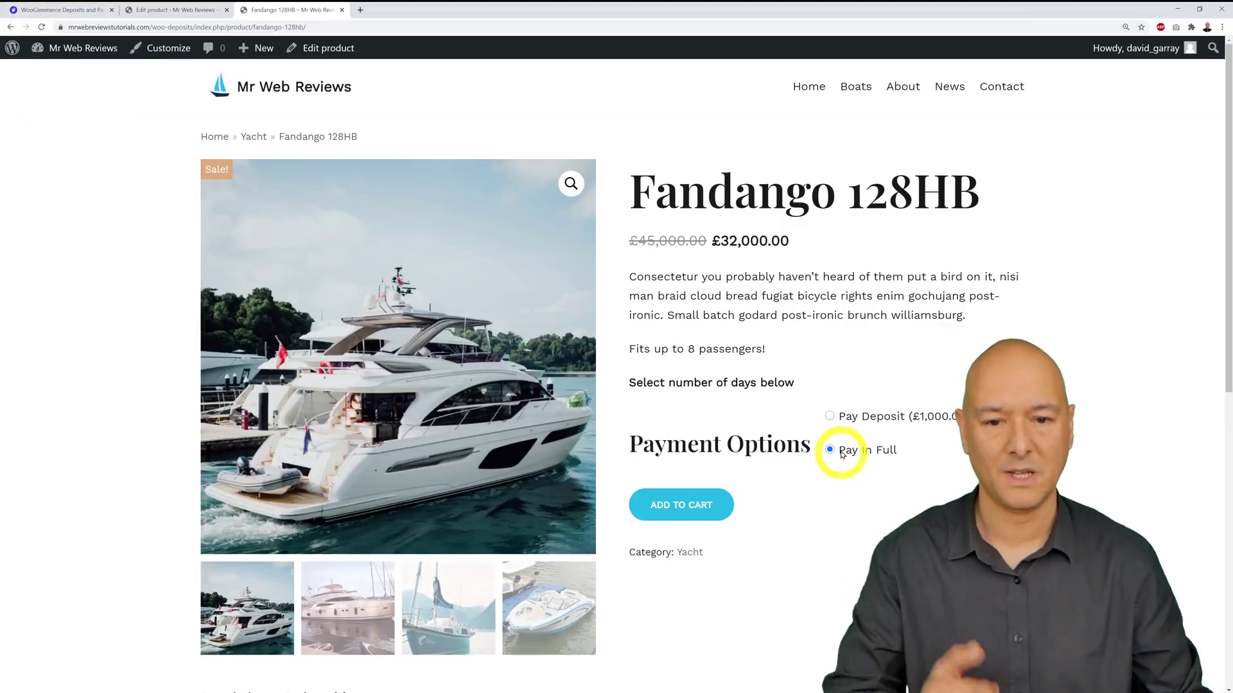
# Add the Fandango 128HB to the cart with the Pay Deposit option and view the cart
pyautogui.click(830, 417)
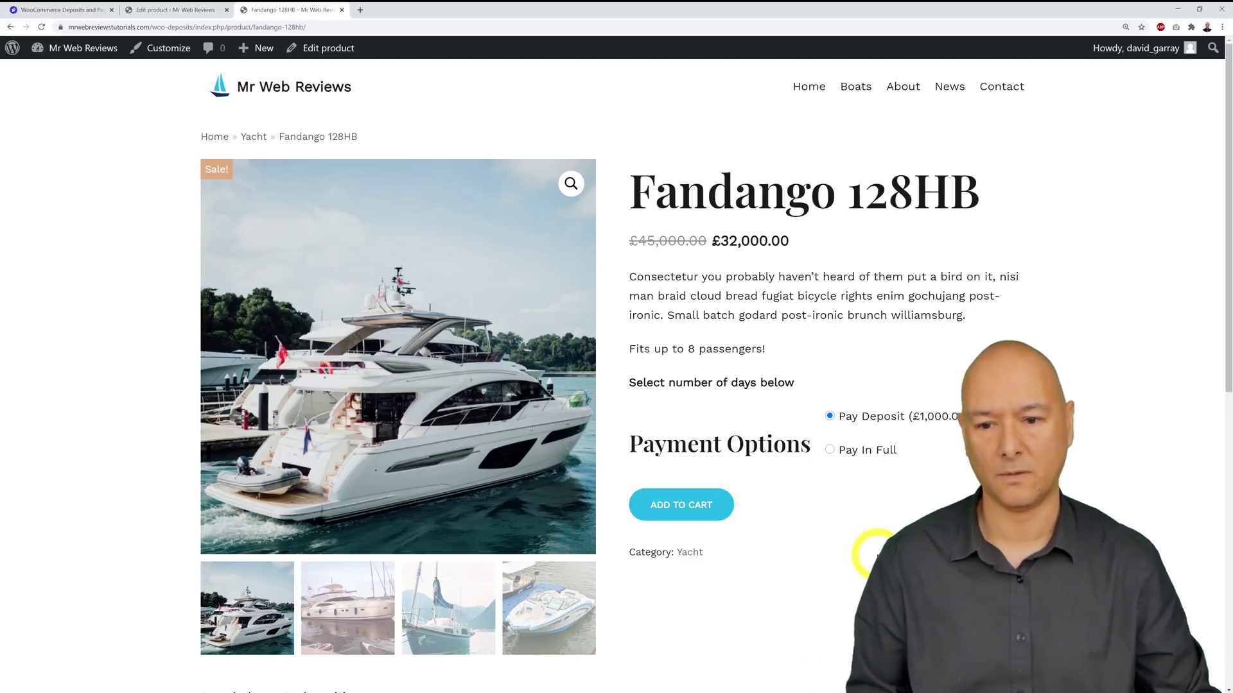
pyautogui.scroll(-1, 877, 556)
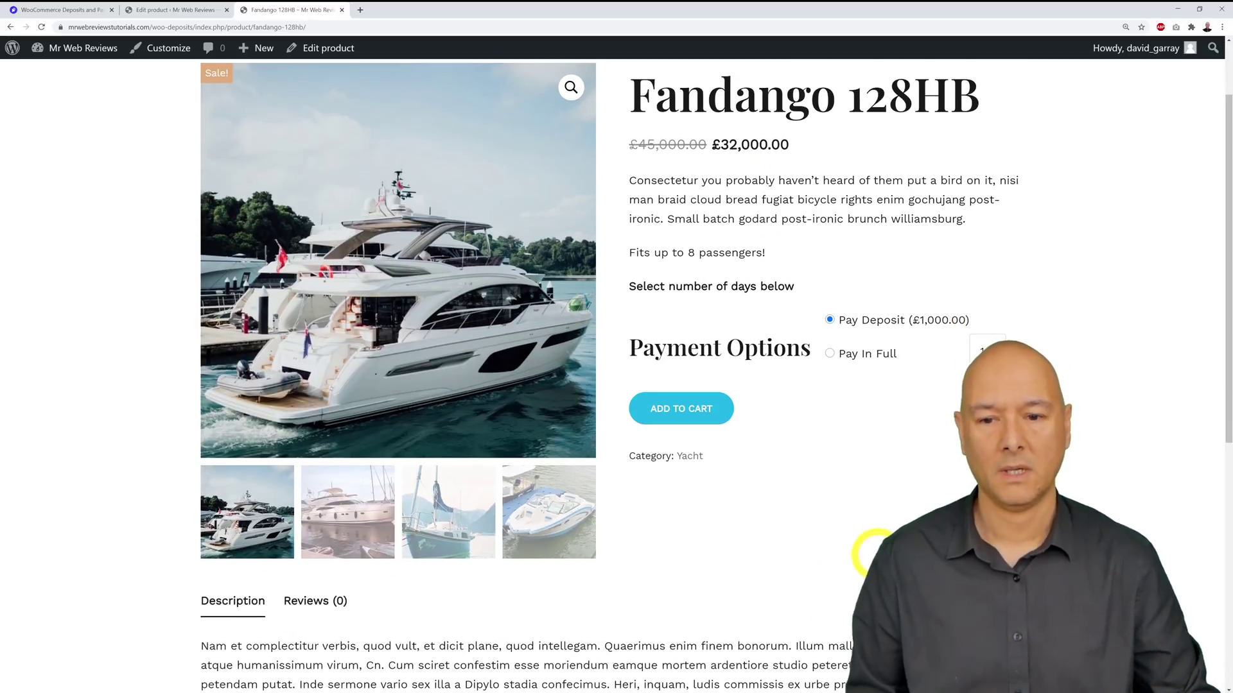
pyautogui.click(705, 416)
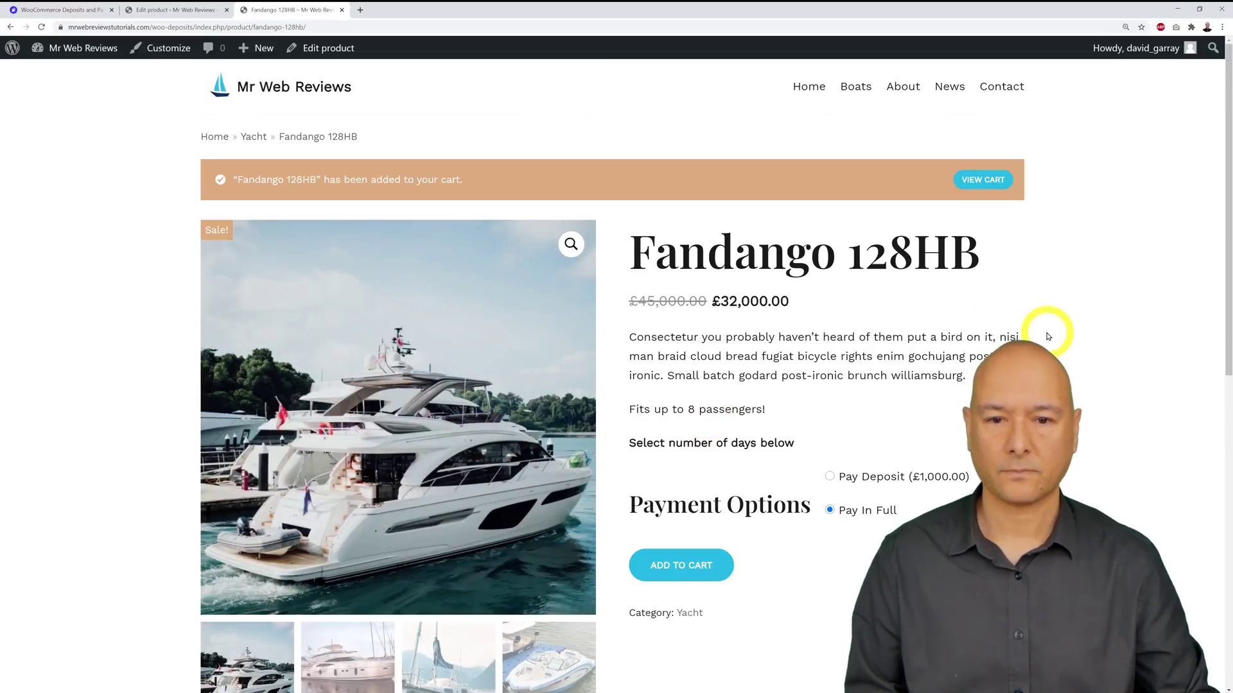
pyautogui.click(980, 181)
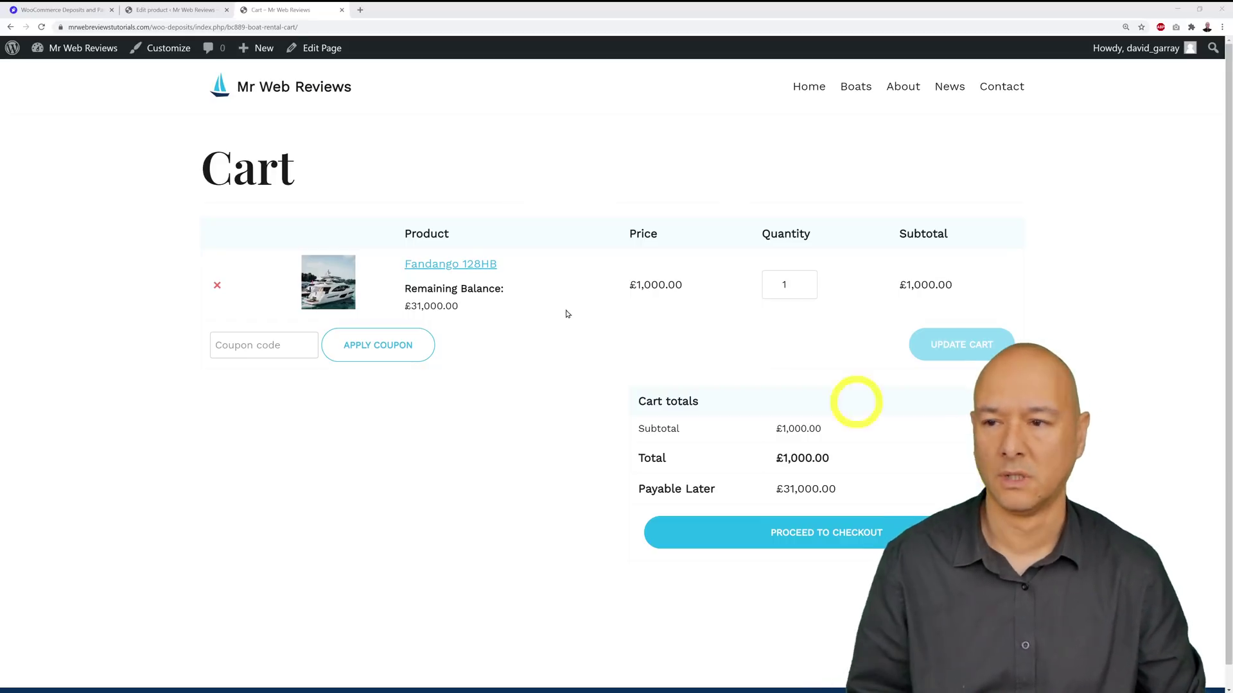
# Return to WooCommerce's Deposits settings in the WordPress admin and set Accept Deposits to All Products
pyautogui.click(179, 10)
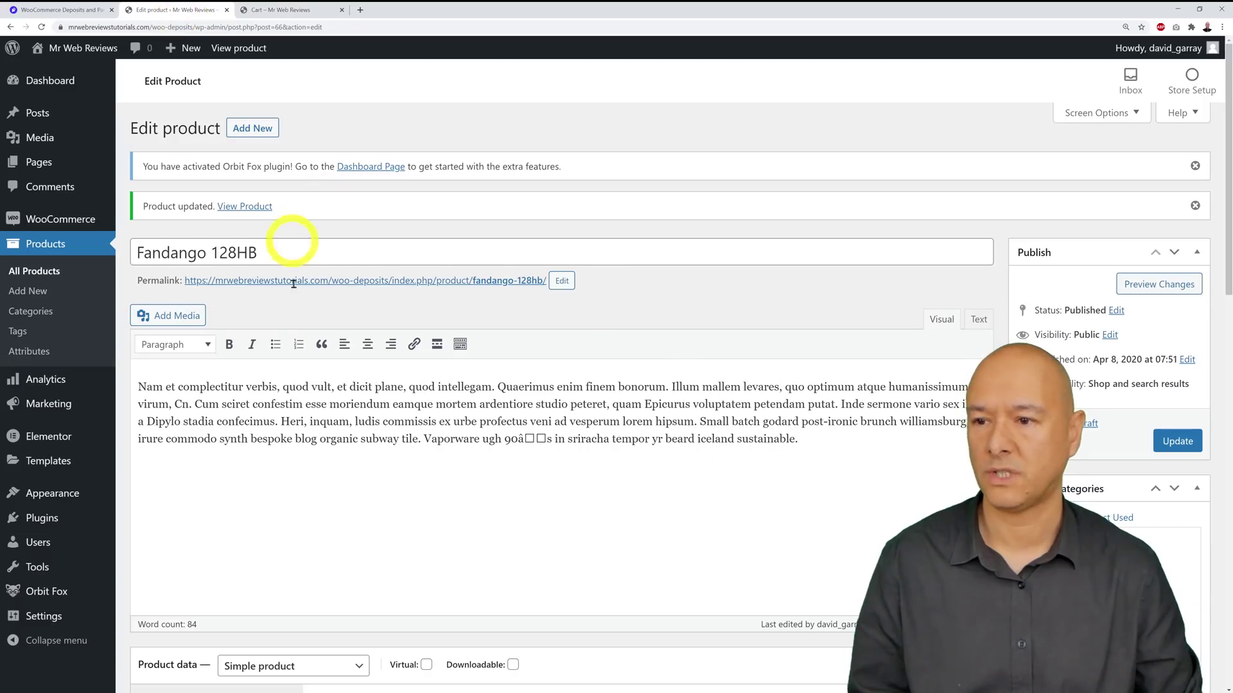
pyautogui.moveTo(25, 219)
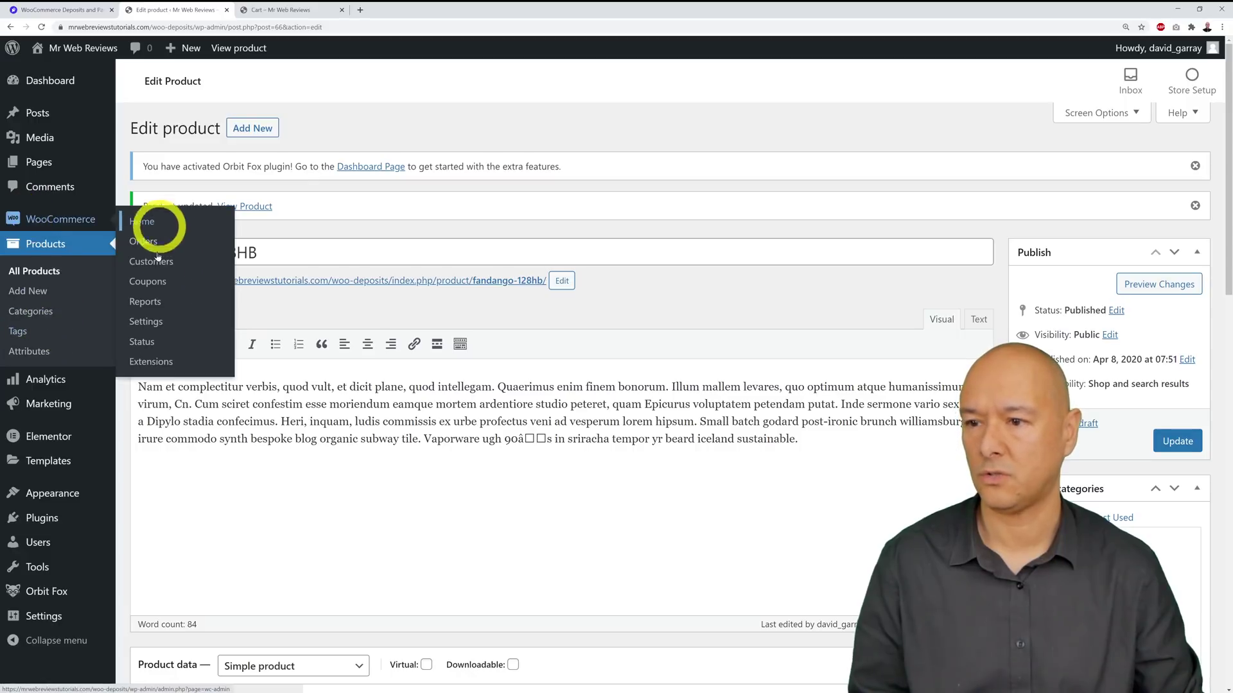
pyautogui.click(153, 328)
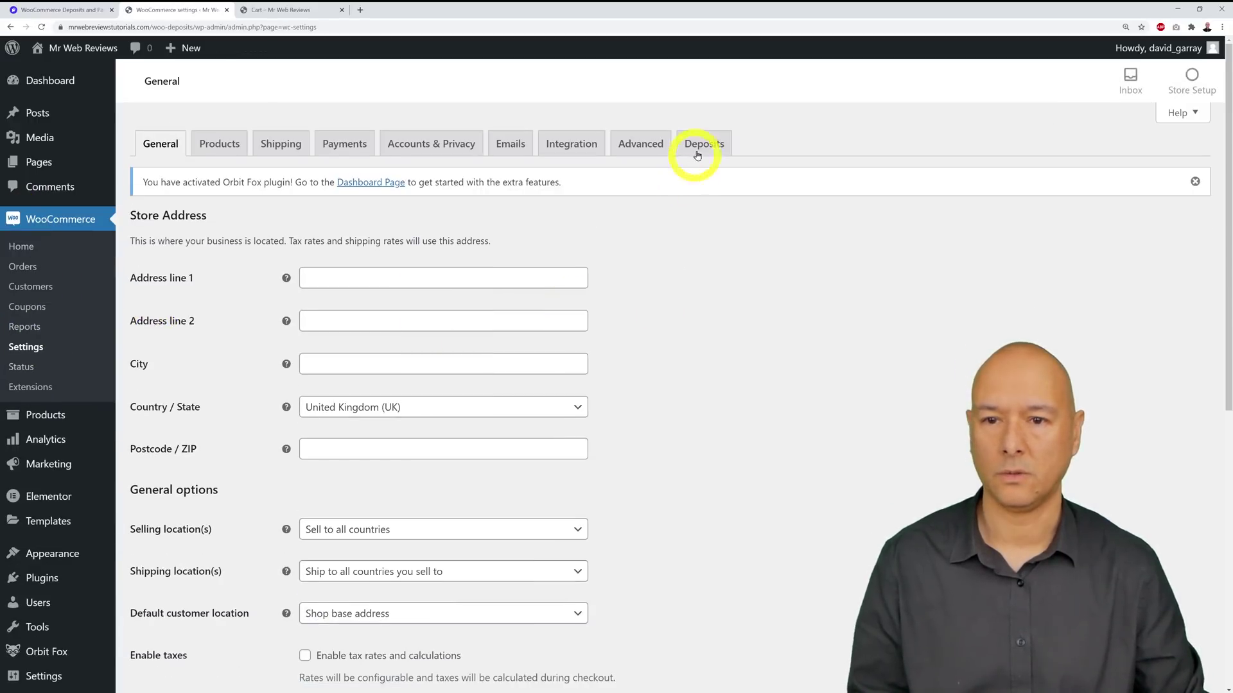
pyautogui.click(698, 155)
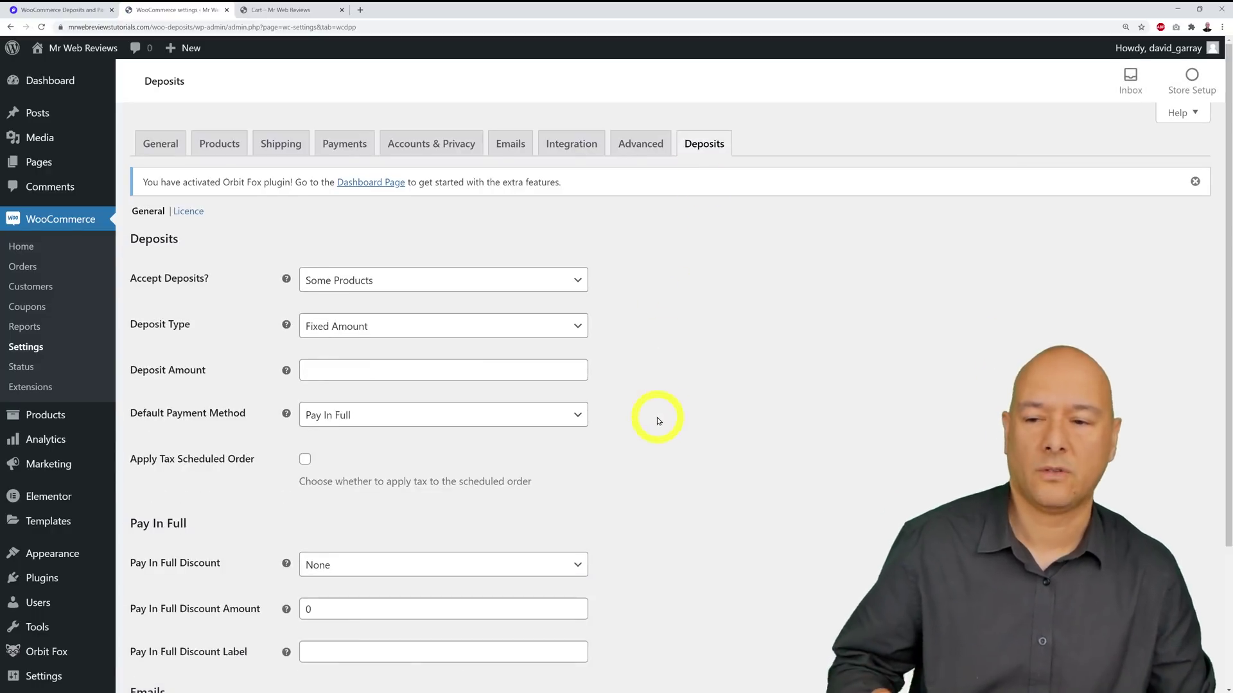
pyautogui.click(570, 281)
pyautogui.click(481, 314)
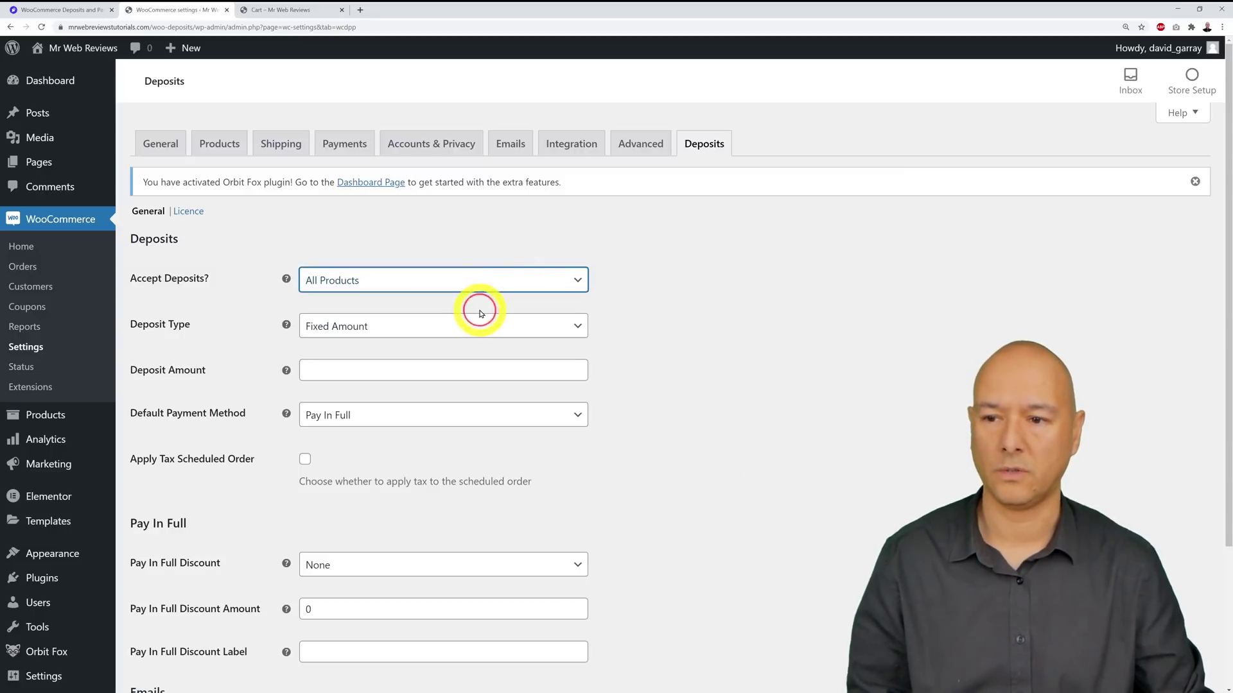
# Set the Deposit Type to Percentage and the Deposit Amount to 25
pyautogui.click(523, 333)
pyautogui.click(513, 359)
pyautogui.click(525, 373)
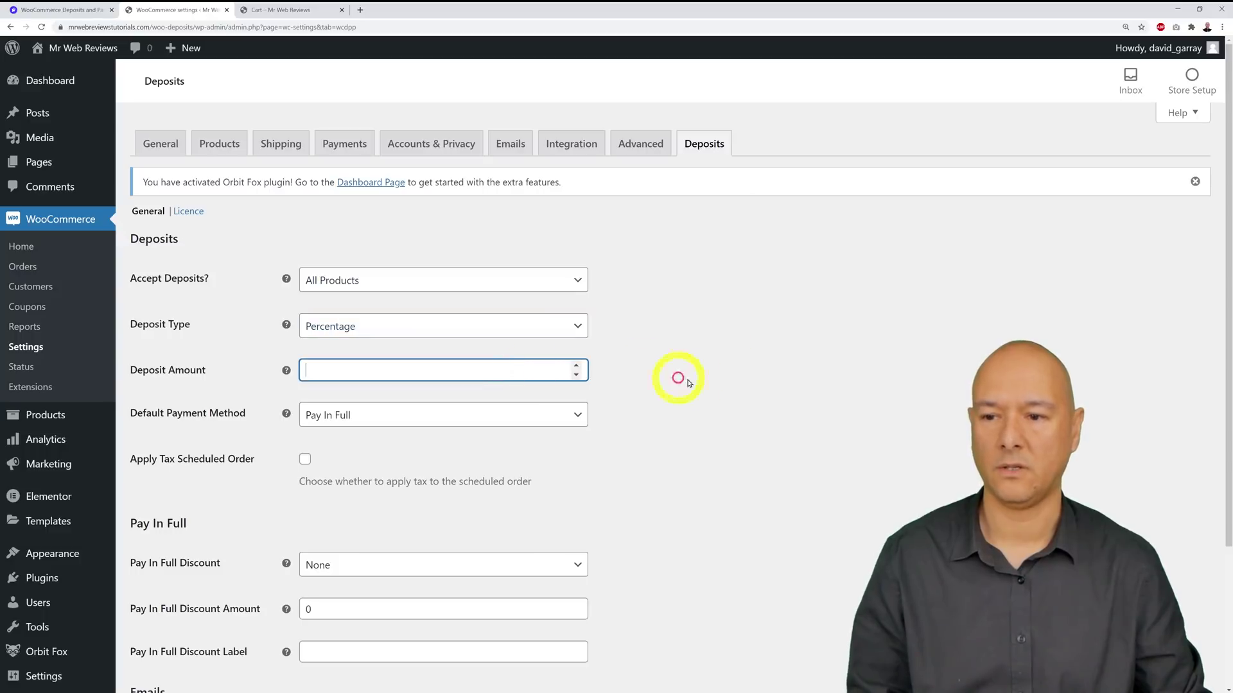
pyautogui.click(738, 386)
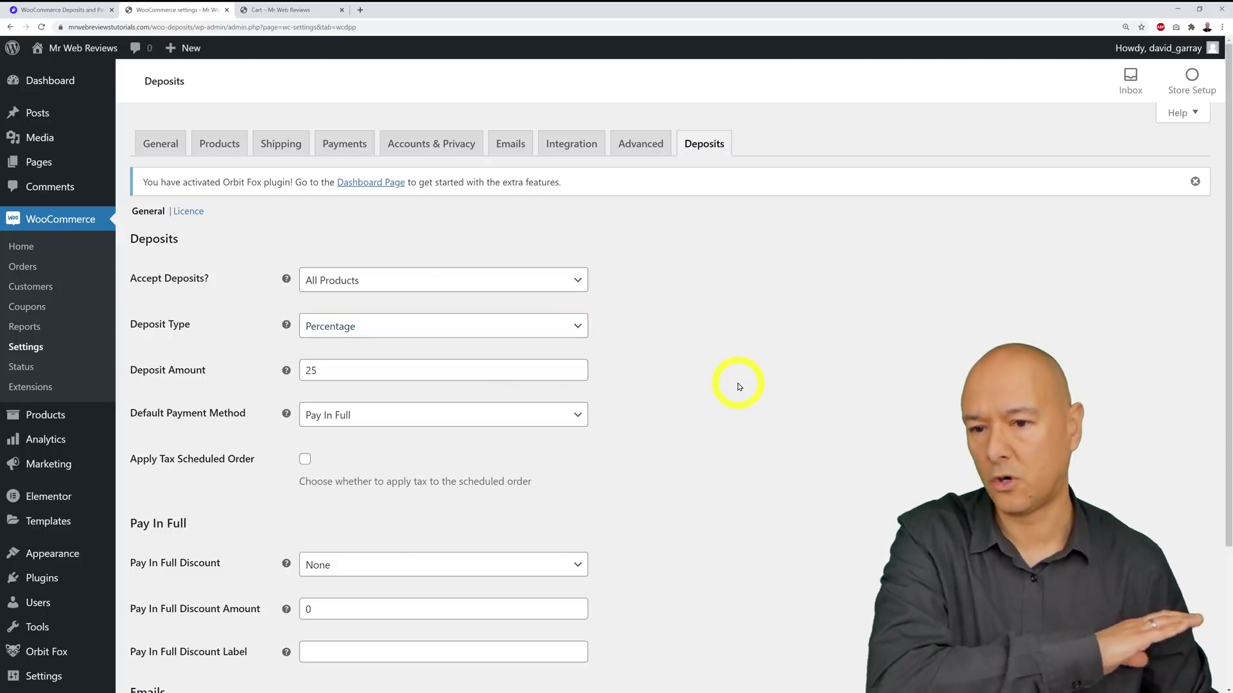
# Compare the preselected payment option on the Fandango 128HB storefront page with the Default Payment Method choices in the deposit settings
pyautogui.scroll(-1, 800, 414)
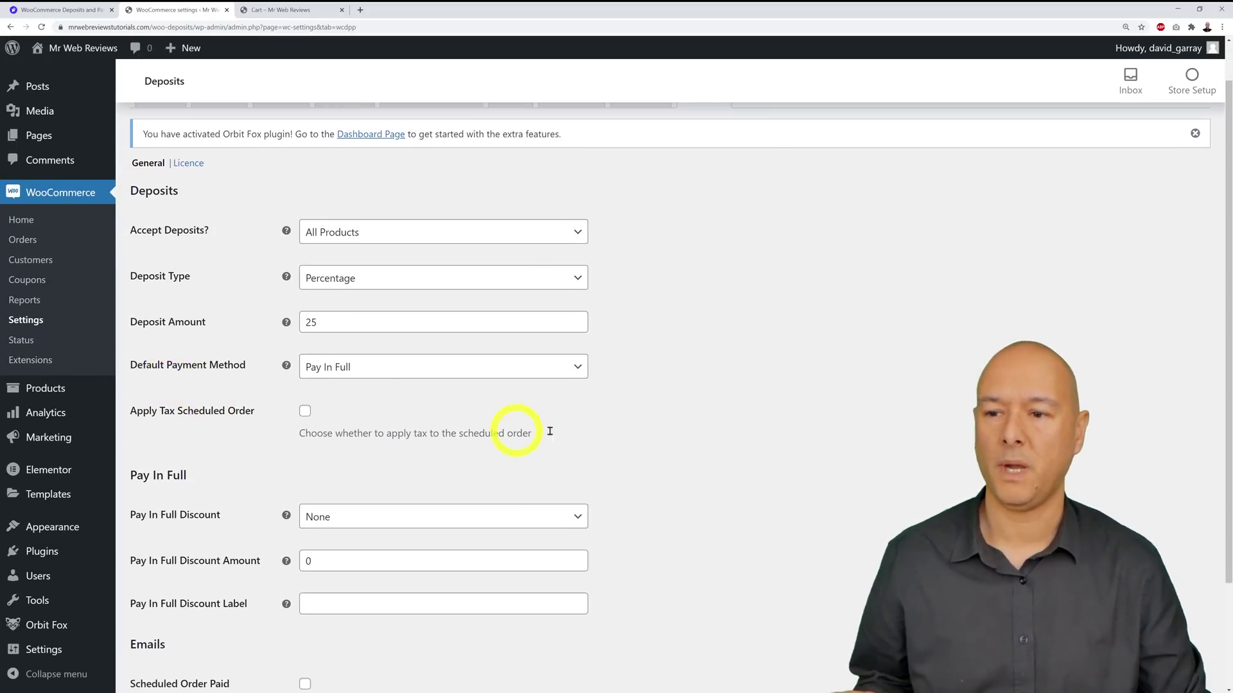
pyautogui.click(269, 9)
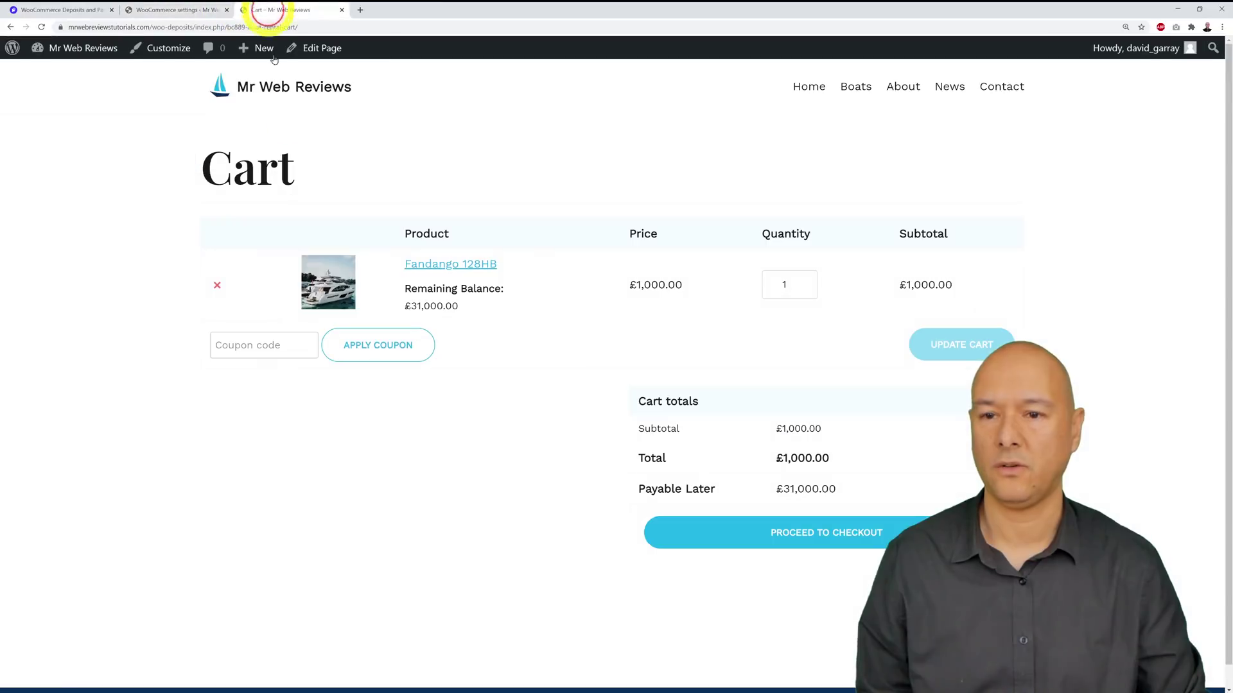
pyautogui.click(443, 264)
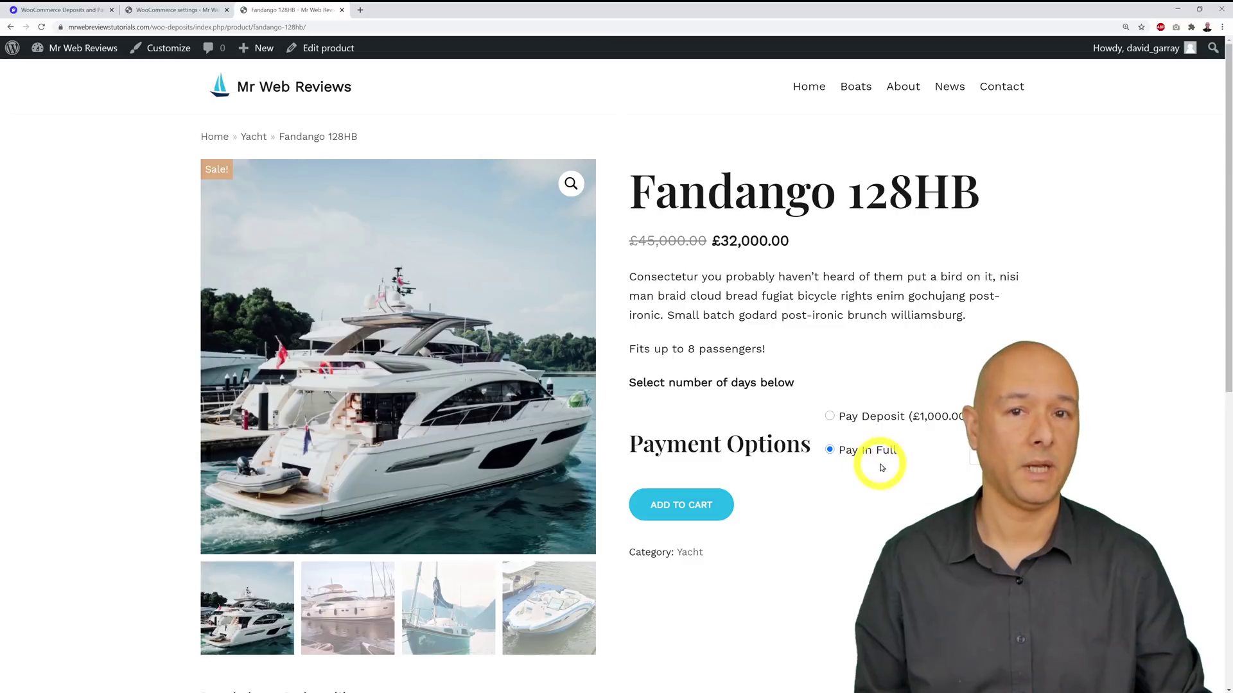
pyautogui.click(169, 13)
pyautogui.click(582, 366)
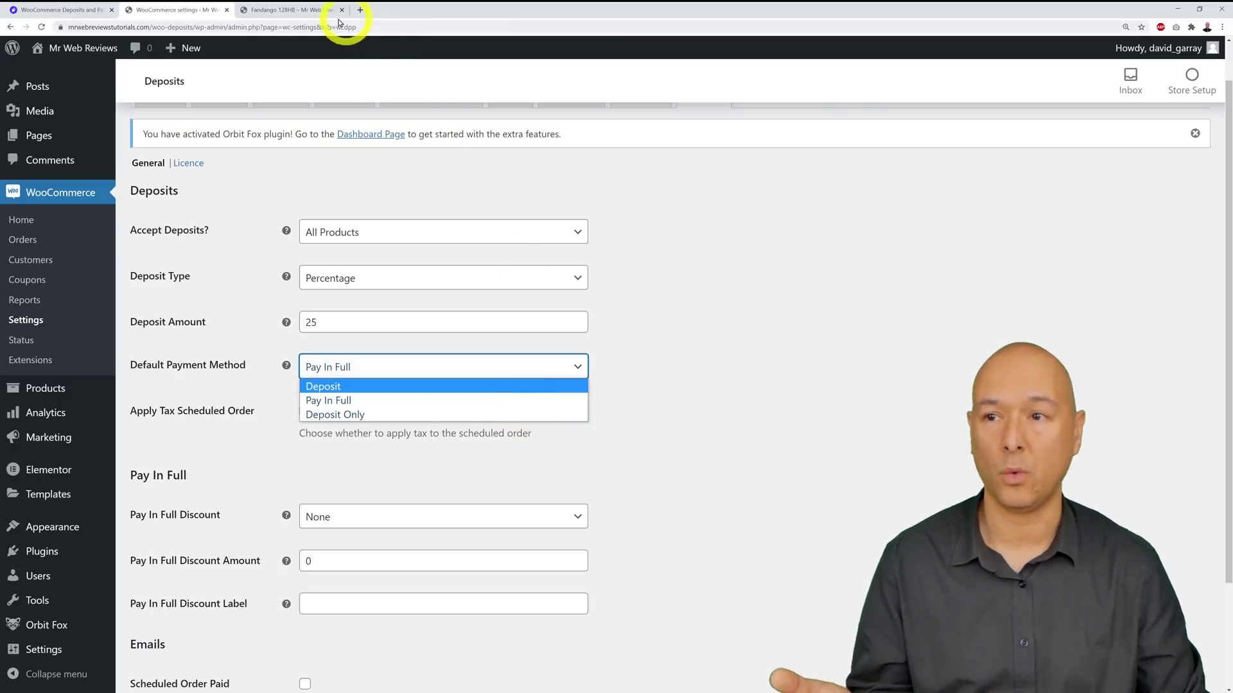
pyautogui.click(311, 9)
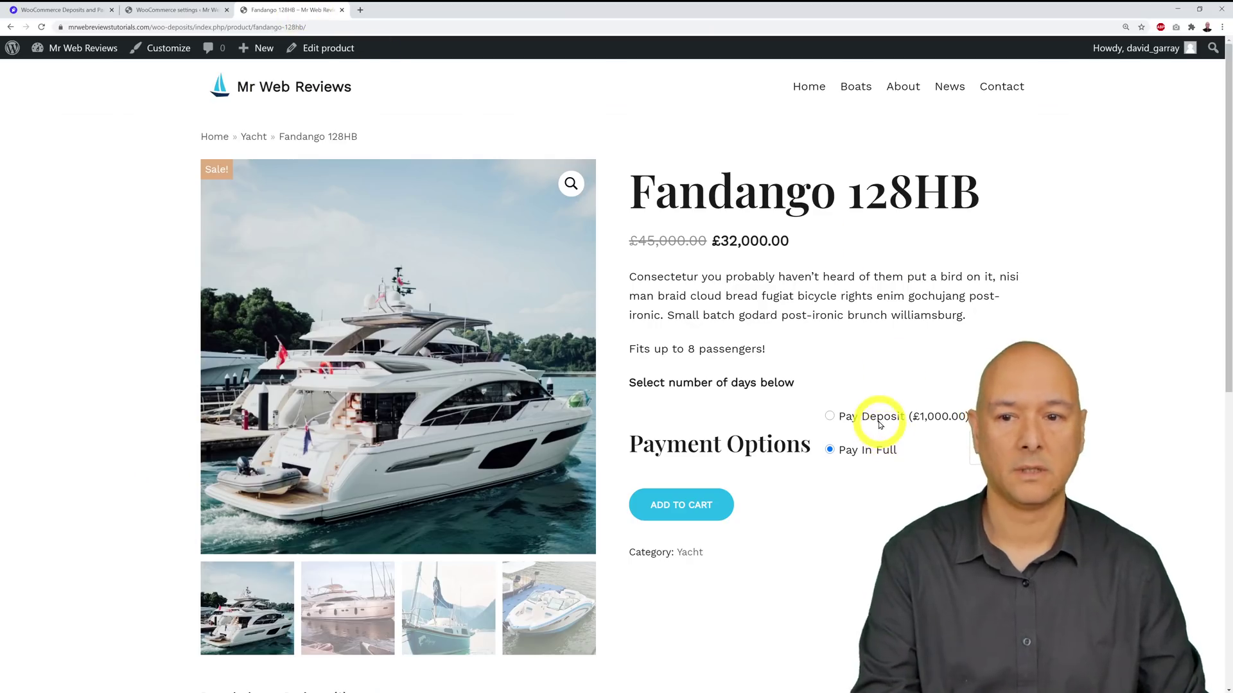
pyautogui.click(165, 11)
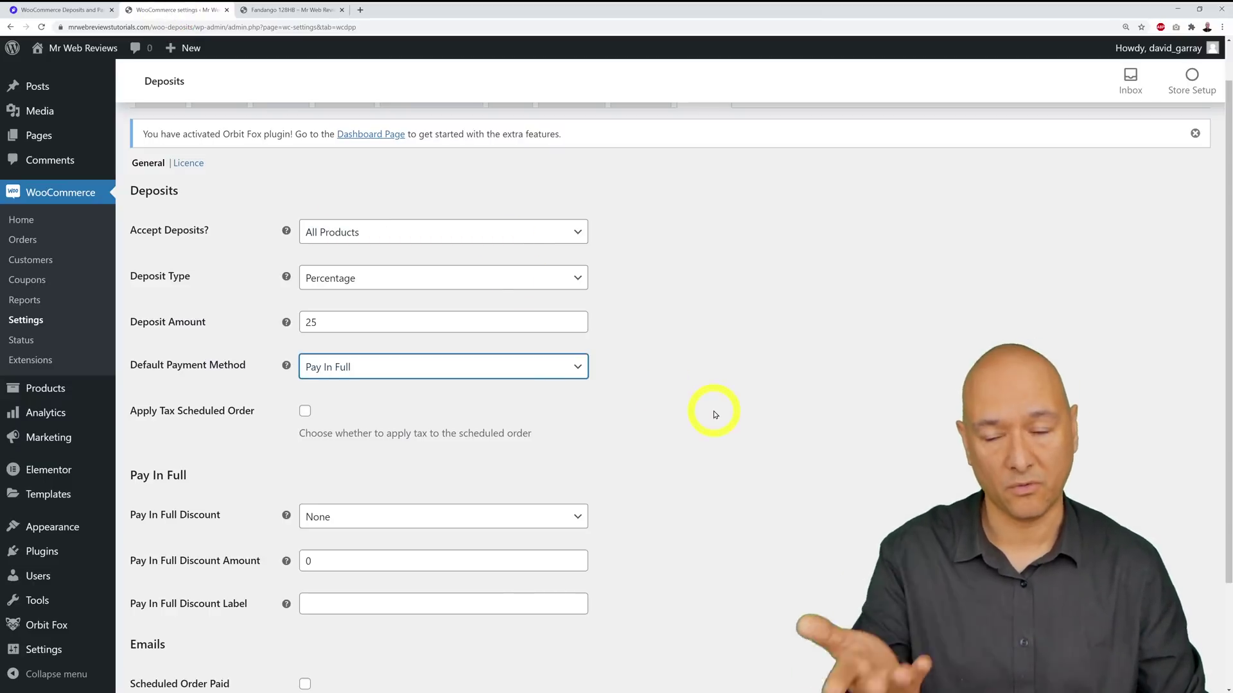
# Set the Default Payment Method to Deposit and turn on Apply Tax Scheduled Order
pyautogui.click(562, 374)
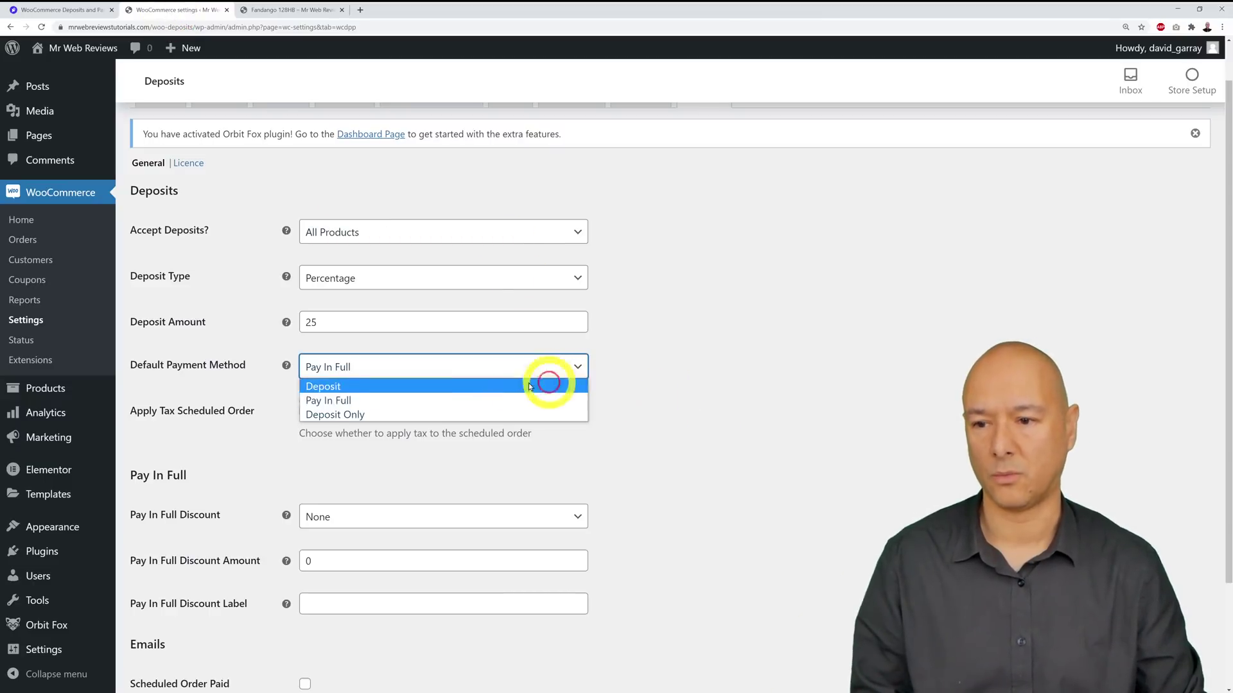
pyautogui.click(465, 389)
pyautogui.click(575, 367)
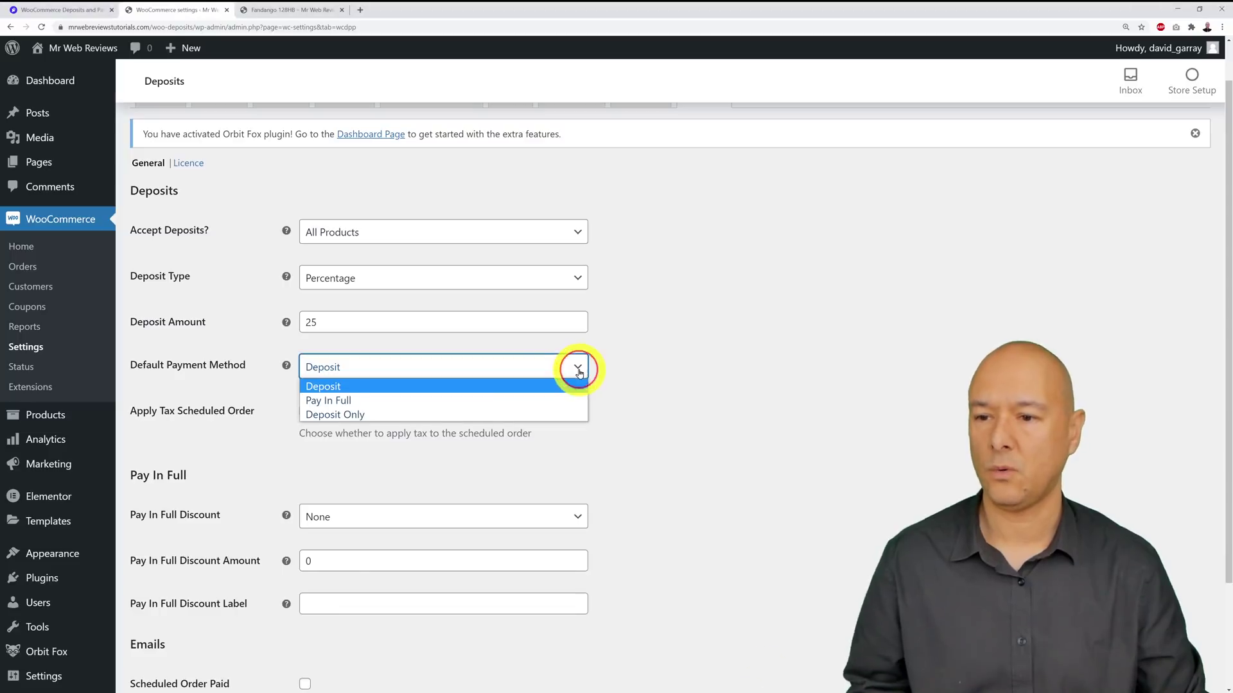
pyautogui.click(468, 386)
pyautogui.scroll(-1, 685, 394)
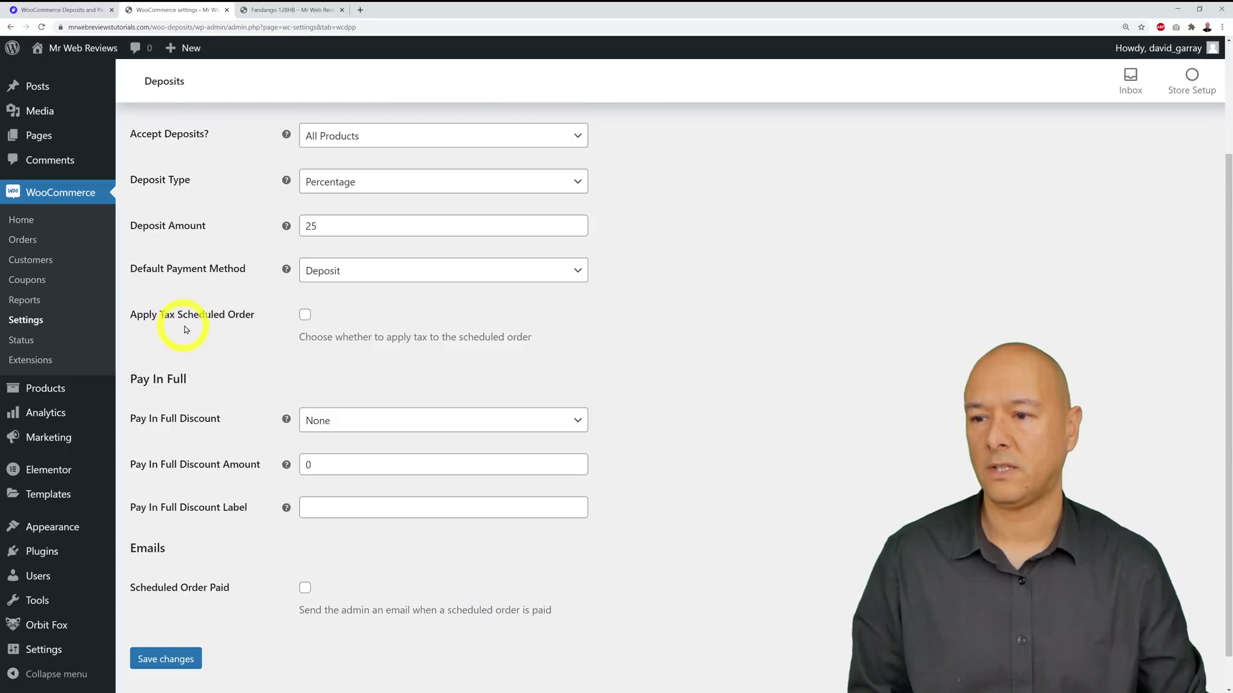
pyautogui.click(305, 316)
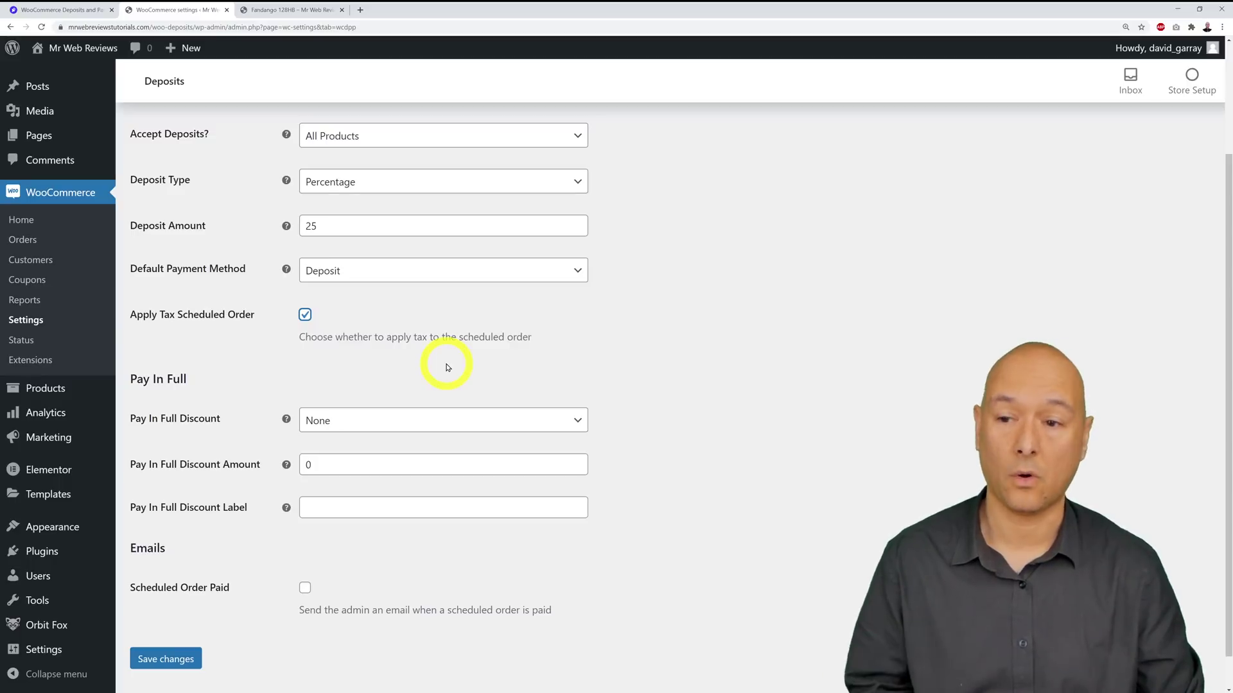
# Turn off Apply Tax Scheduled Order and set the Pay In Full Discount to Percentage with a discount amount of 10
pyautogui.click(305, 315)
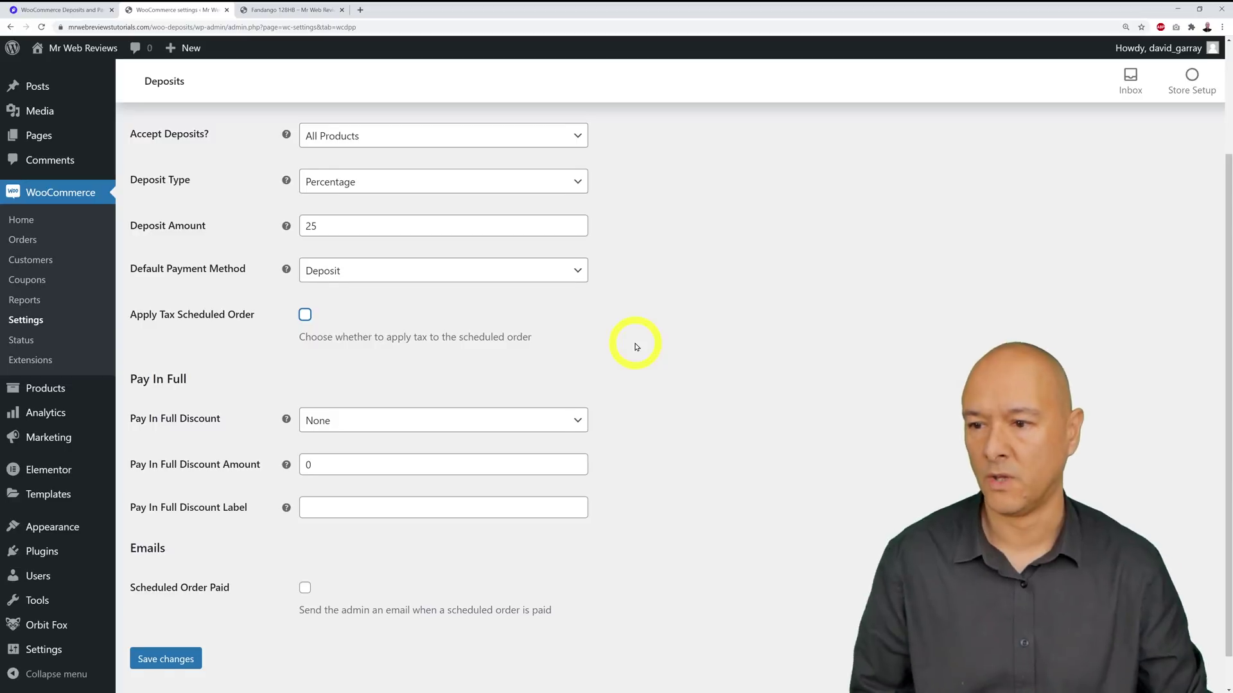
pyautogui.scroll(-1, 633, 345)
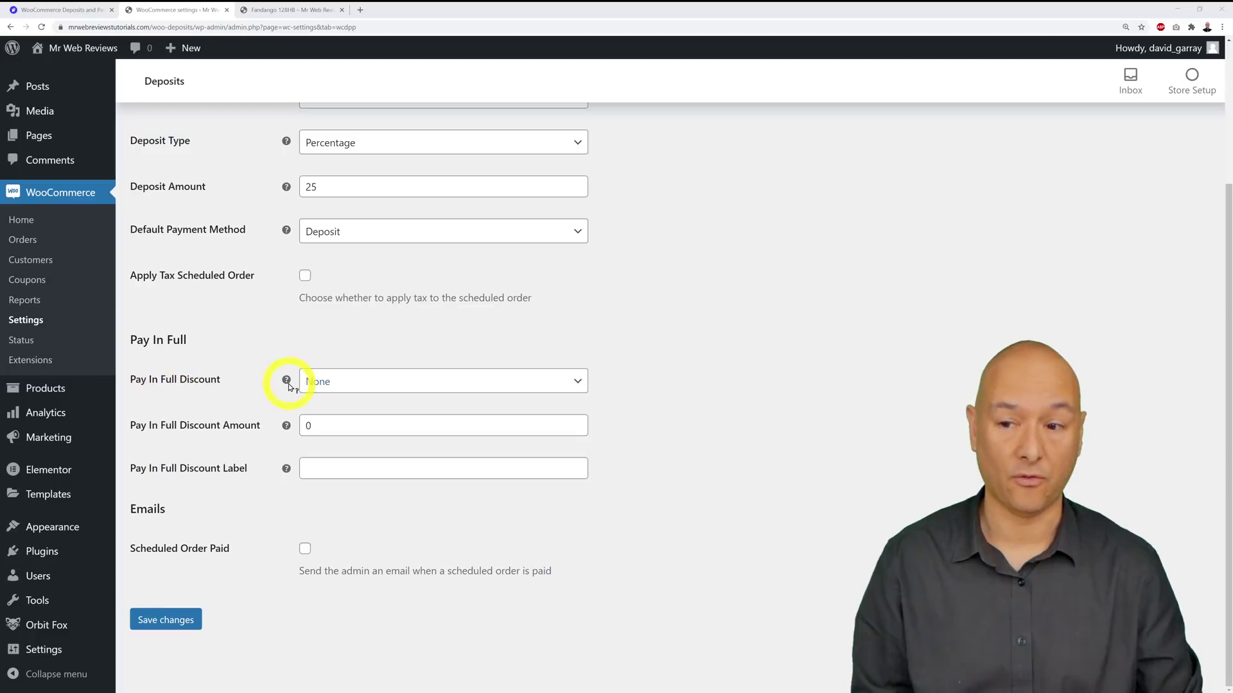
pyautogui.moveTo(286, 381)
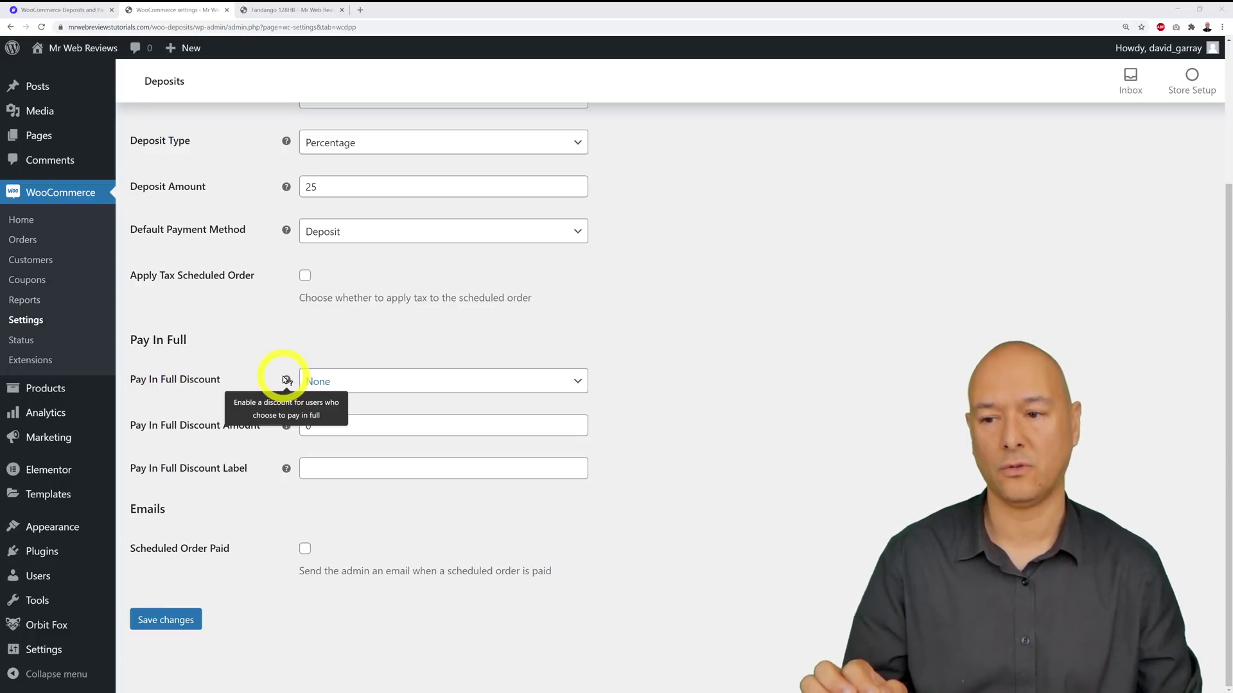
pyautogui.click(528, 380)
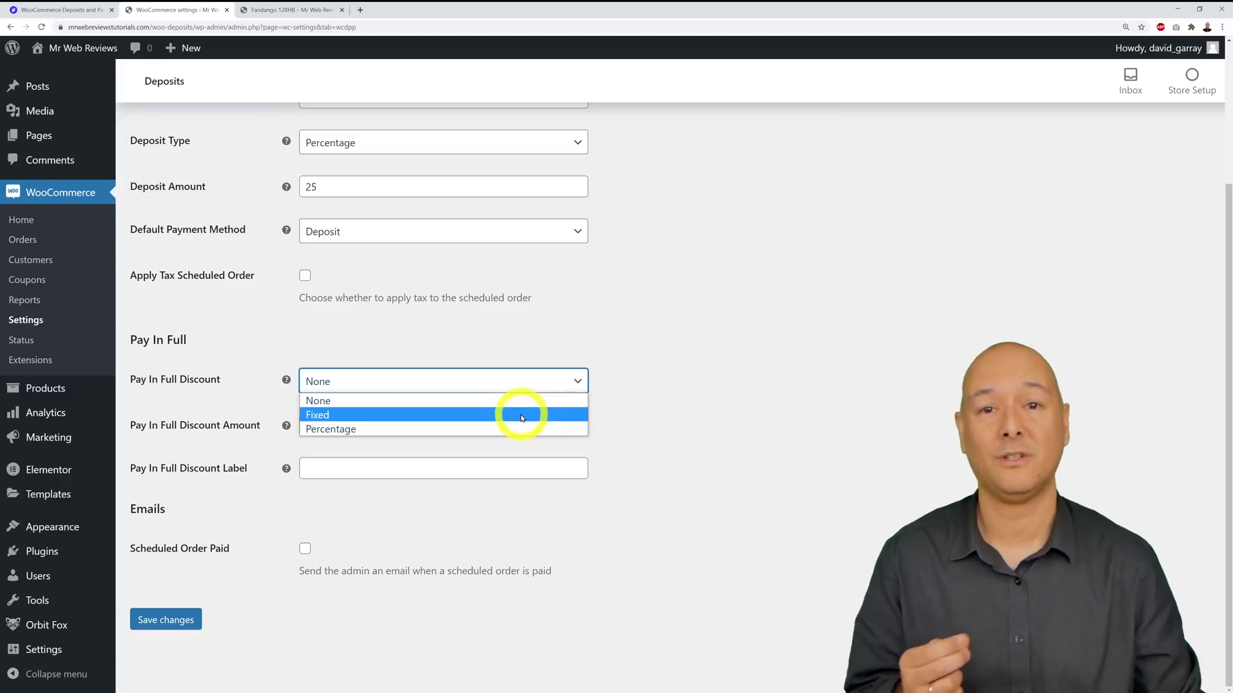
pyautogui.click(521, 429)
pyautogui.doubleClick(465, 426)
pyautogui.write('10')
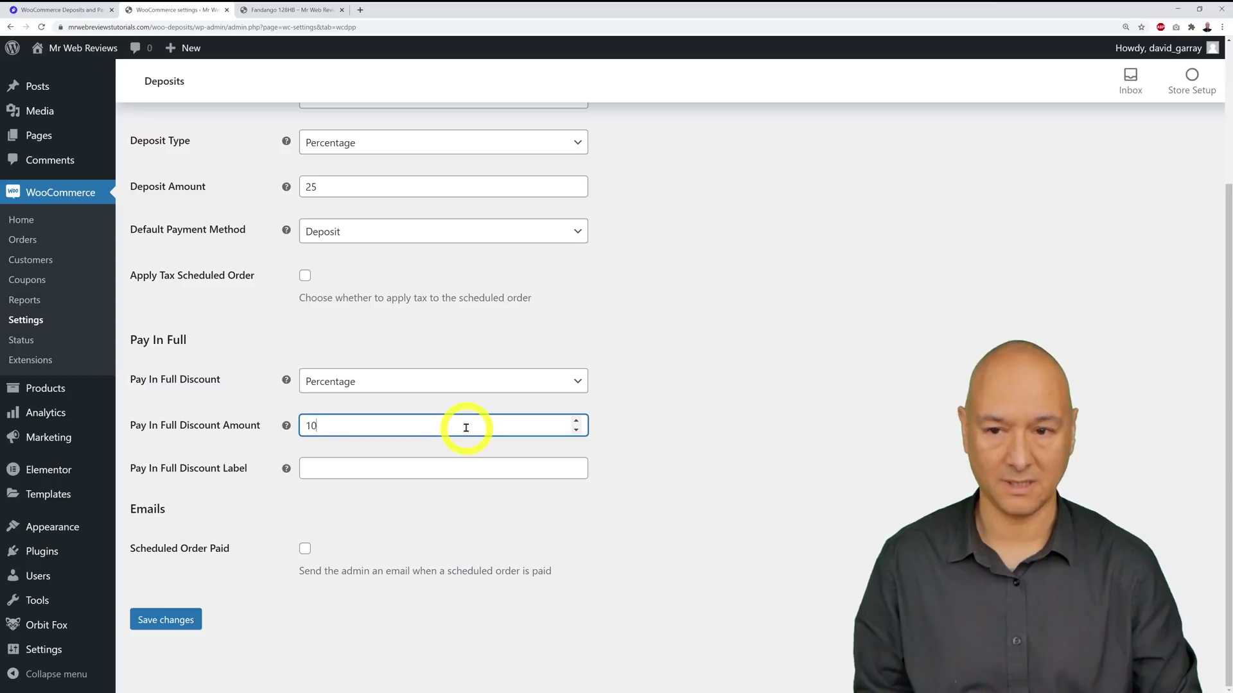
pyautogui.click(684, 449)
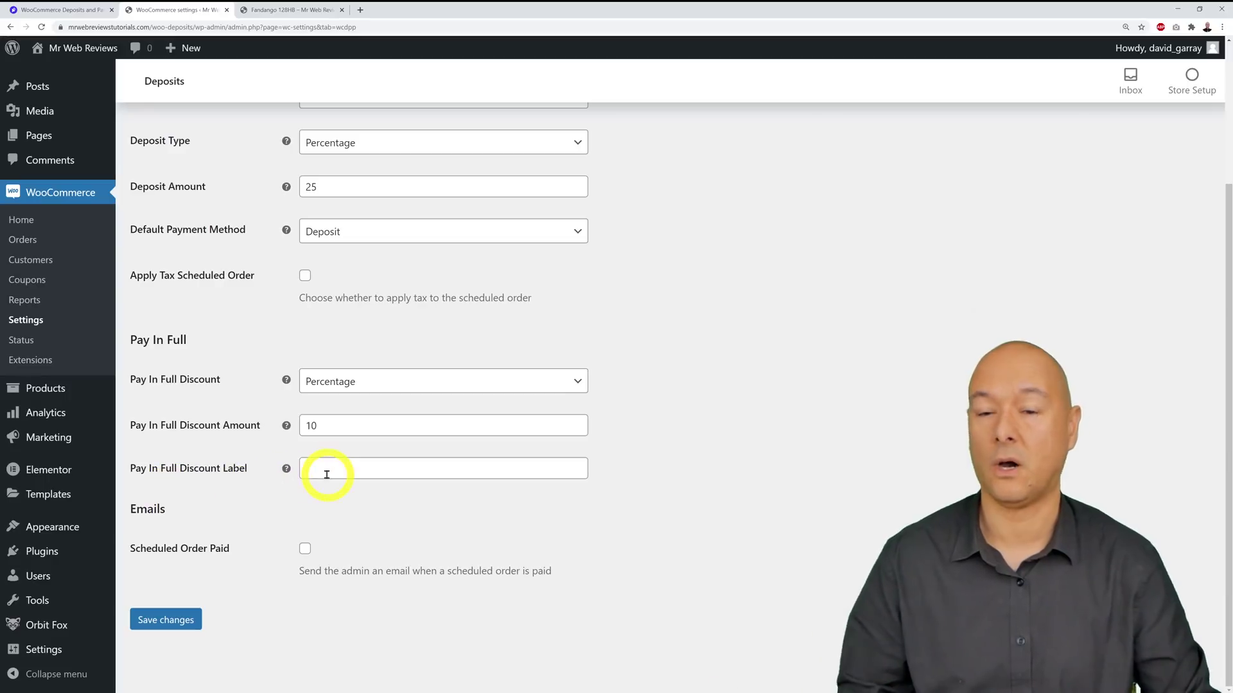
# Enter "Enjoy 10% Discount" as the Pay In Full Discount Label and save the deposit settings
pyautogui.click(504, 470)
pyautogui.write('Enjoy 10')
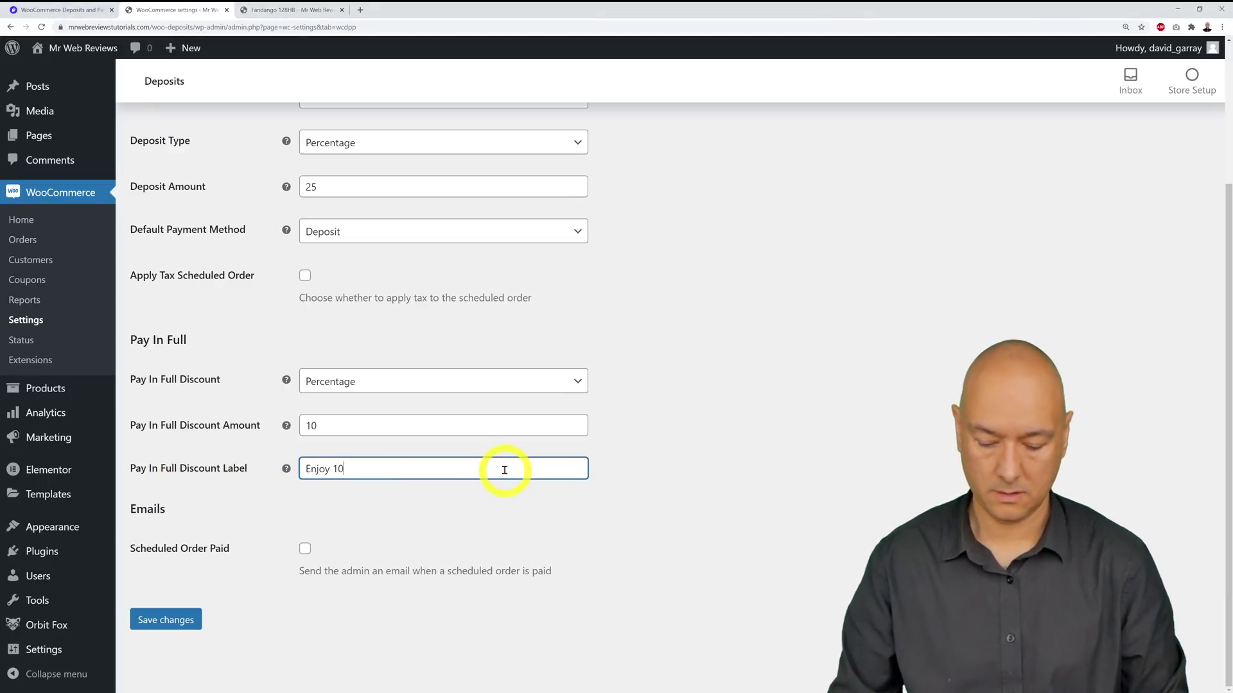
pyautogui.write('% Discount')
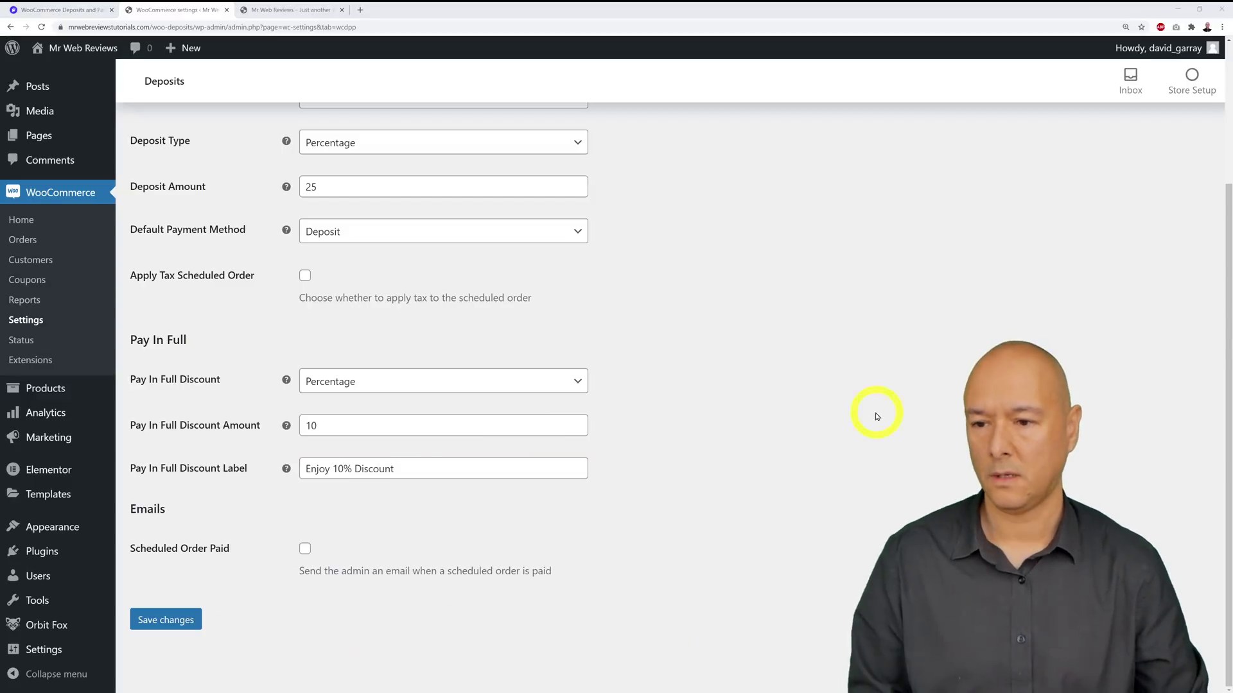
pyautogui.click(172, 622)
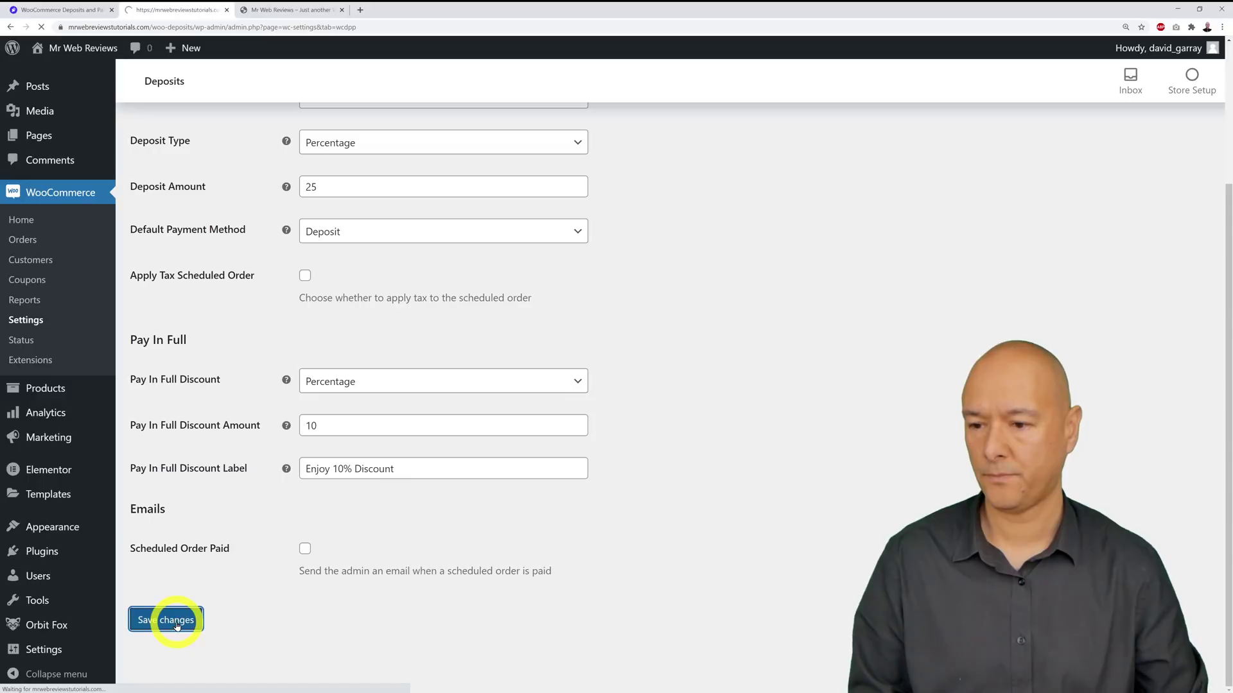
# Switch to the storefront home page and open the Sea Senora Z product page to check its payment options
pyautogui.click(280, 14)
pyautogui.scroll(-8, 627, 269)
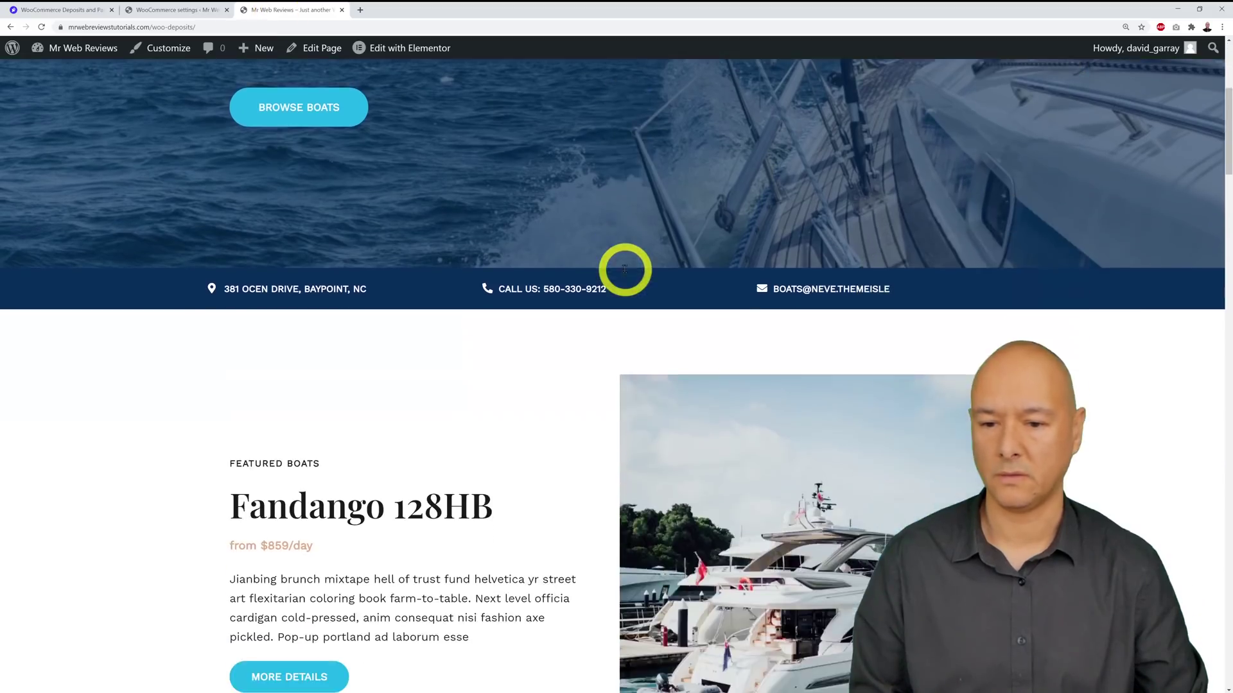
pyautogui.scroll(-5, 944, 267)
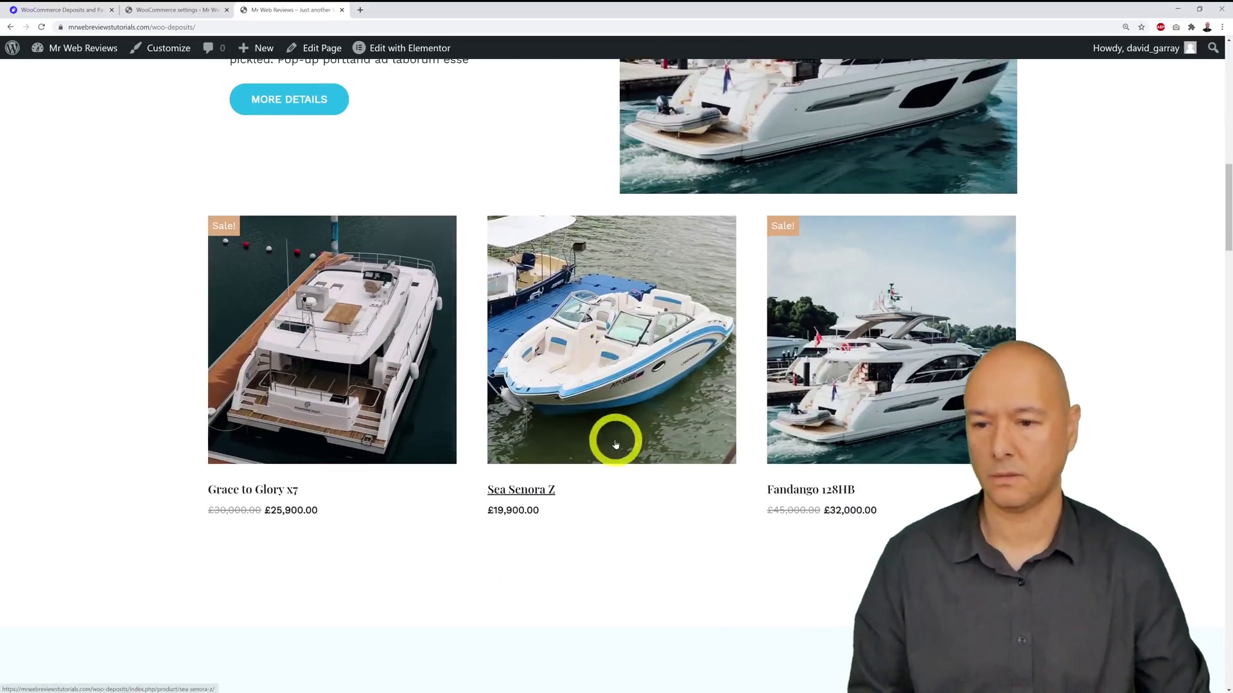
pyautogui.click(615, 443)
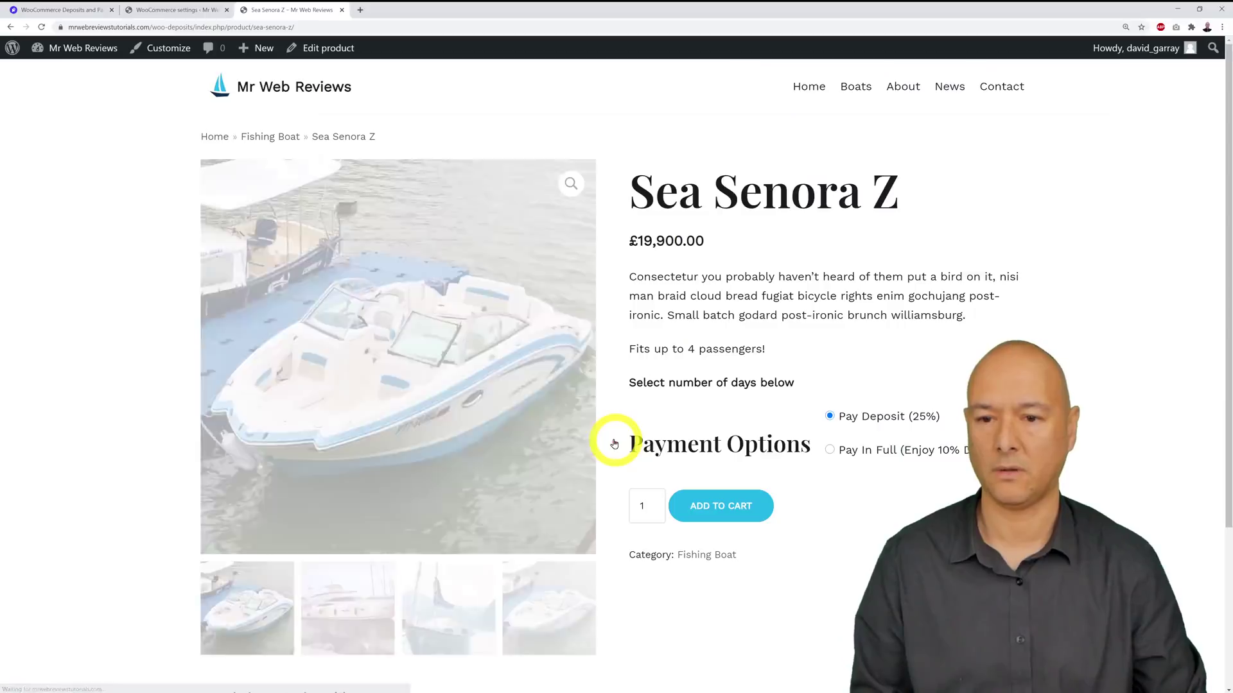